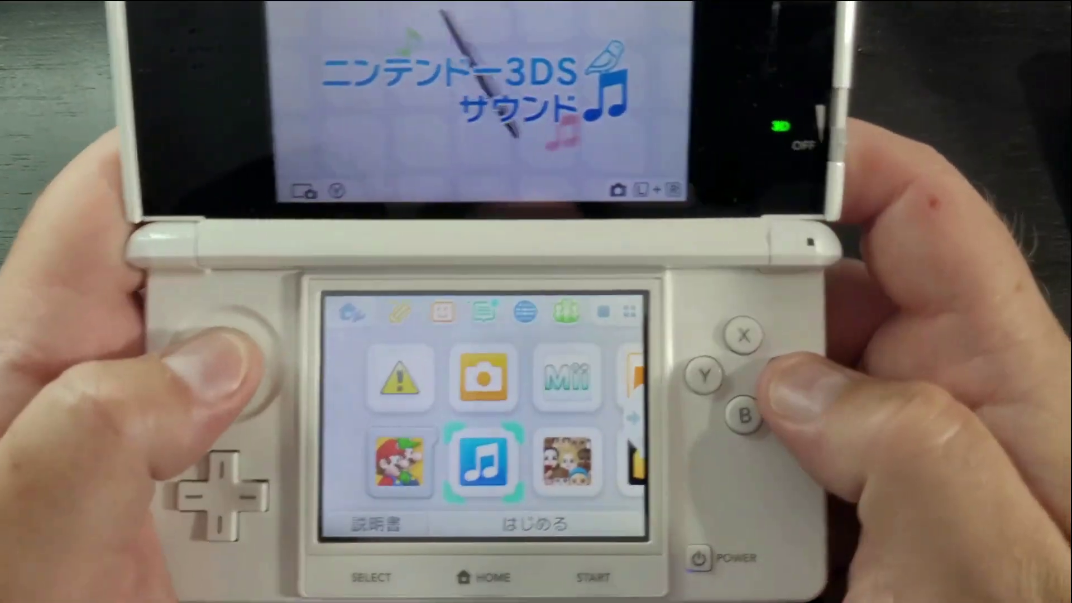
pyautogui.press('Left')
pyautogui.press('Right')
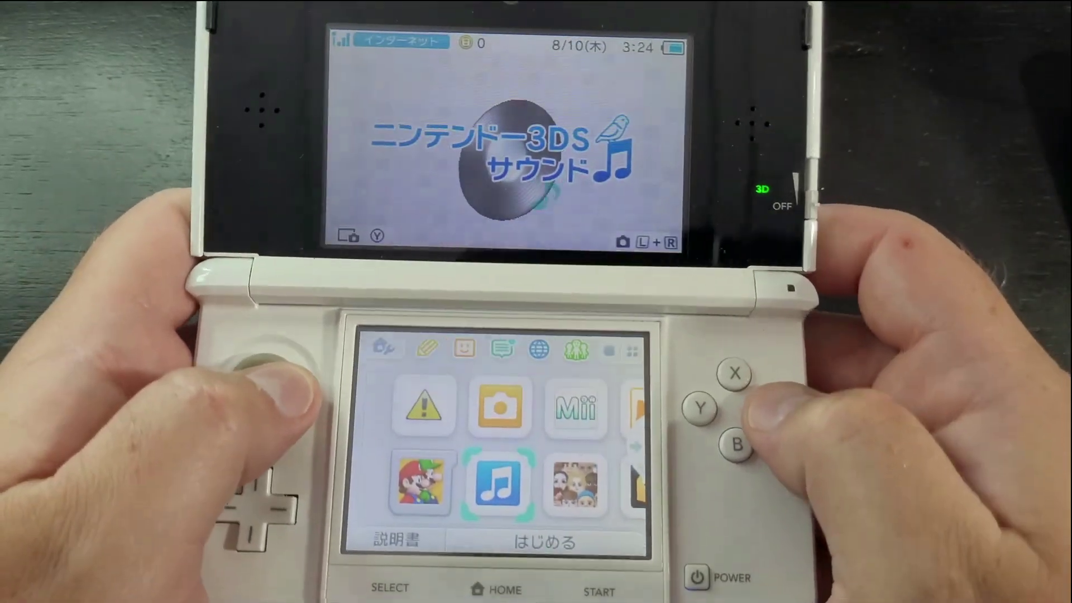
pyautogui.press('Left')
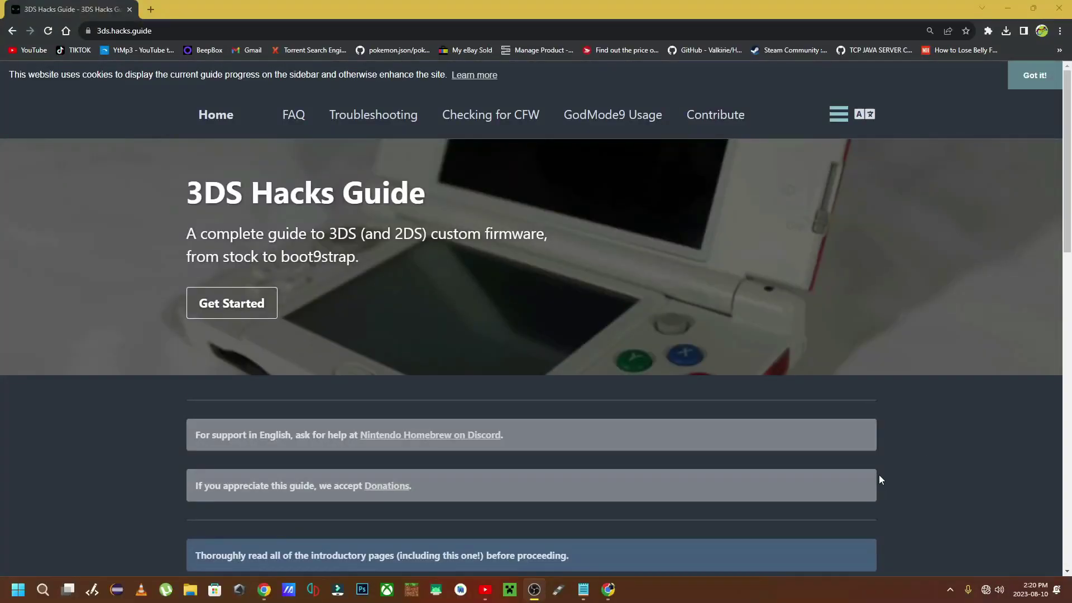
# Look over the contents and drive options of the 64GB SD (F:) card in File Explorer.
pyautogui.click(190, 590)
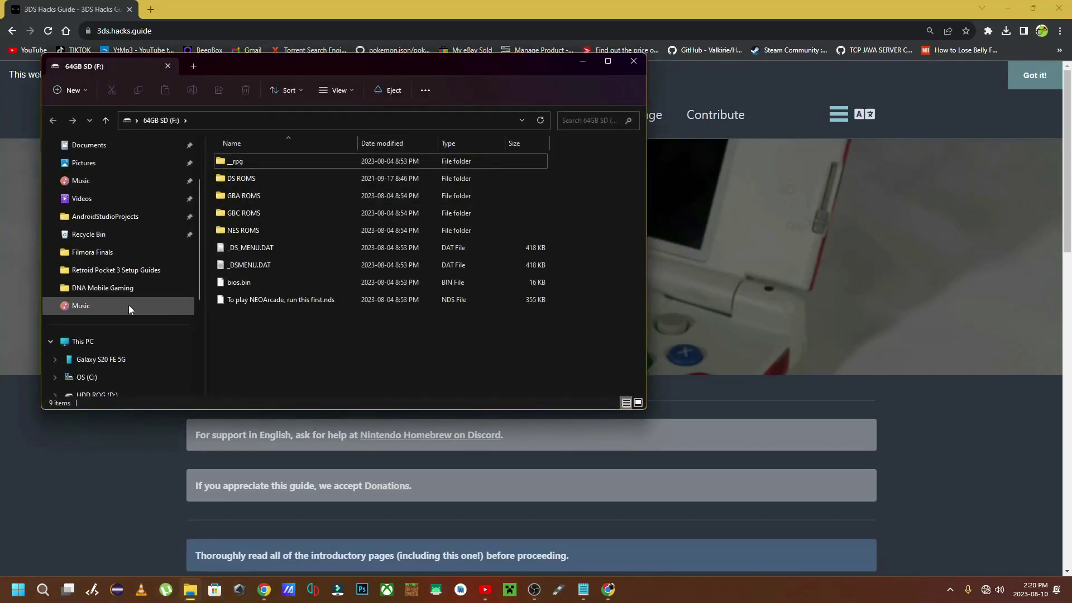
pyautogui.scroll(-1, 112, 357)
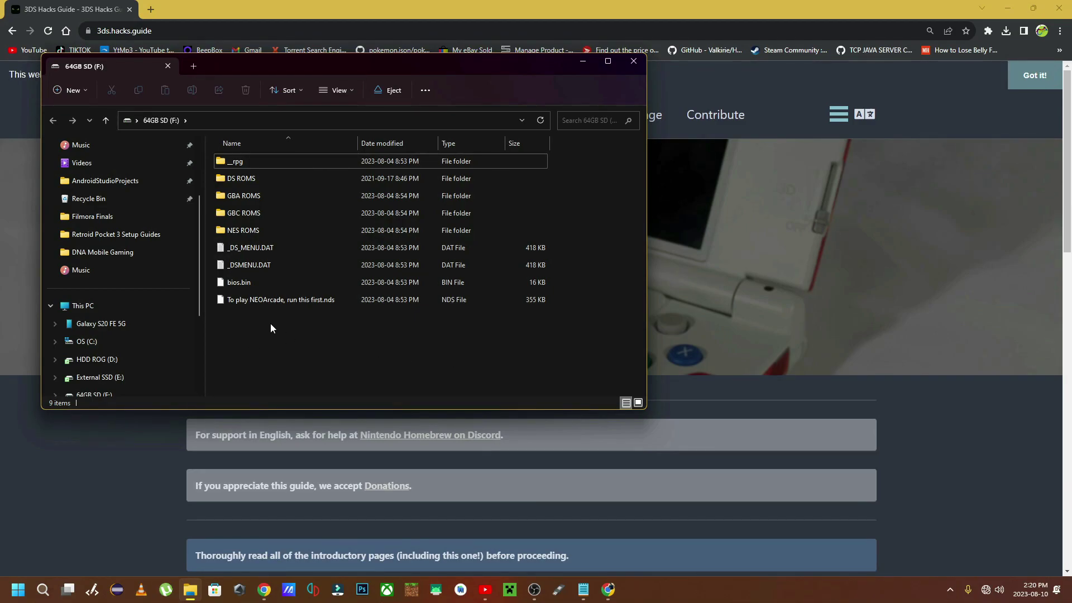
pyautogui.scroll(-2, 129, 303)
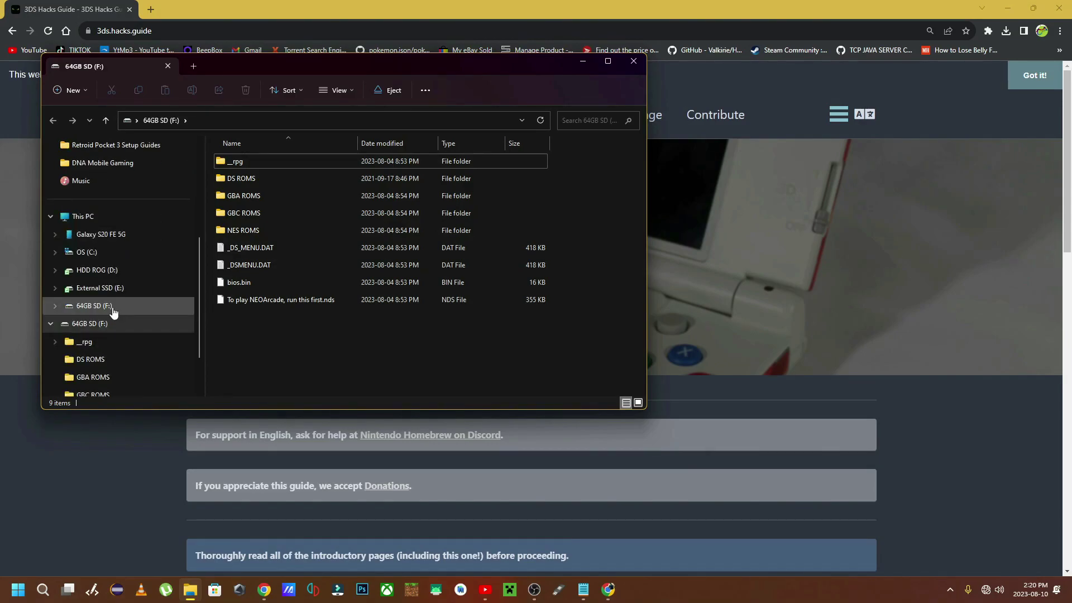
pyautogui.rightClick(113, 311)
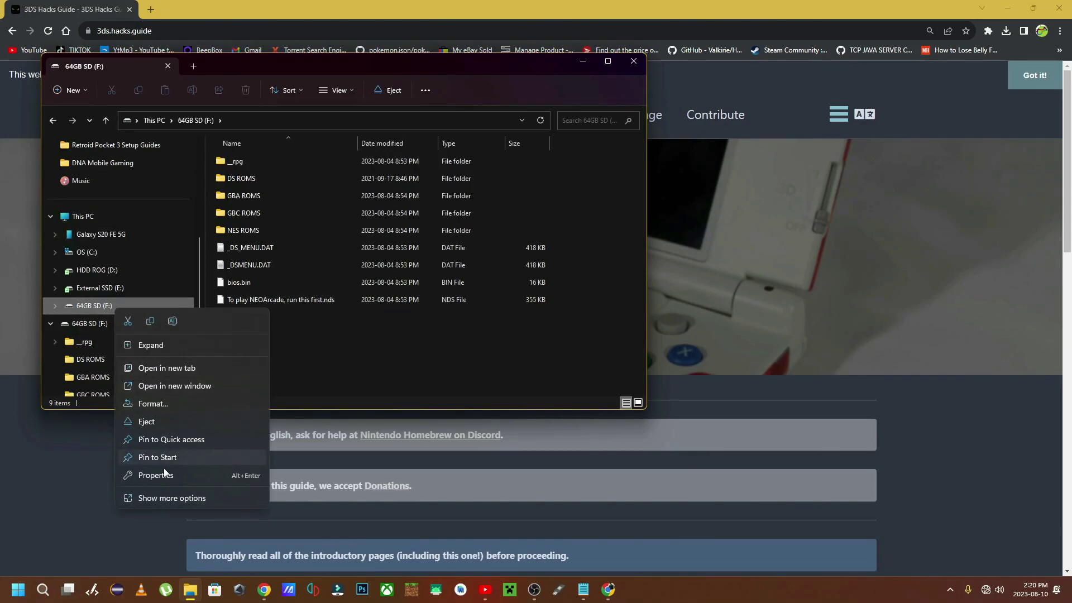
pyautogui.click(418, 326)
pyautogui.click(638, 66)
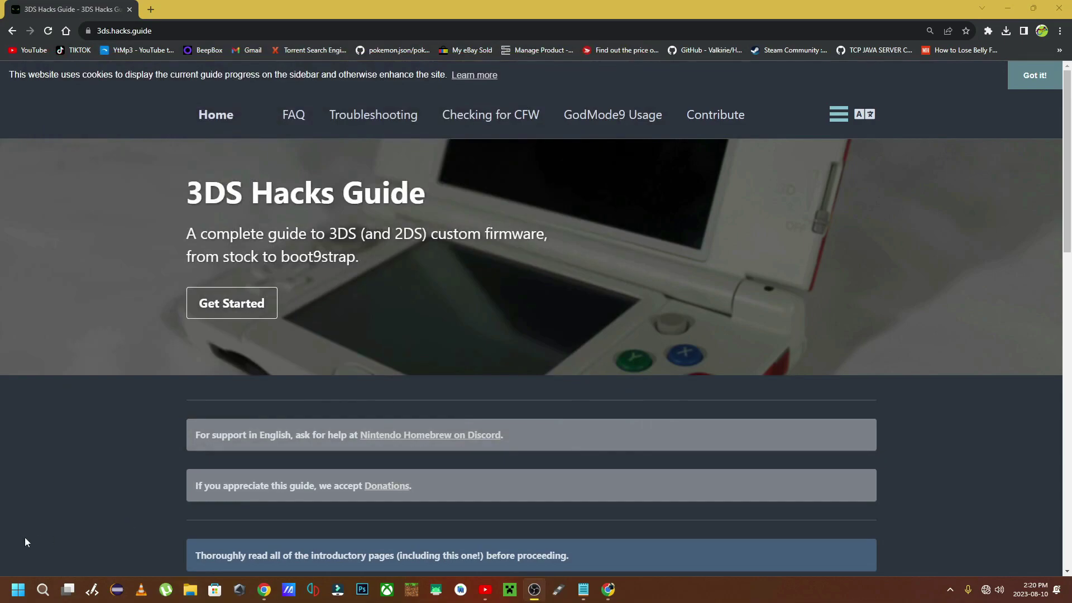
# Launch AOMEI Partition Assistant through a system search.
pyautogui.click(45, 593)
pyautogui.write('ao')
pyautogui.press('Return')
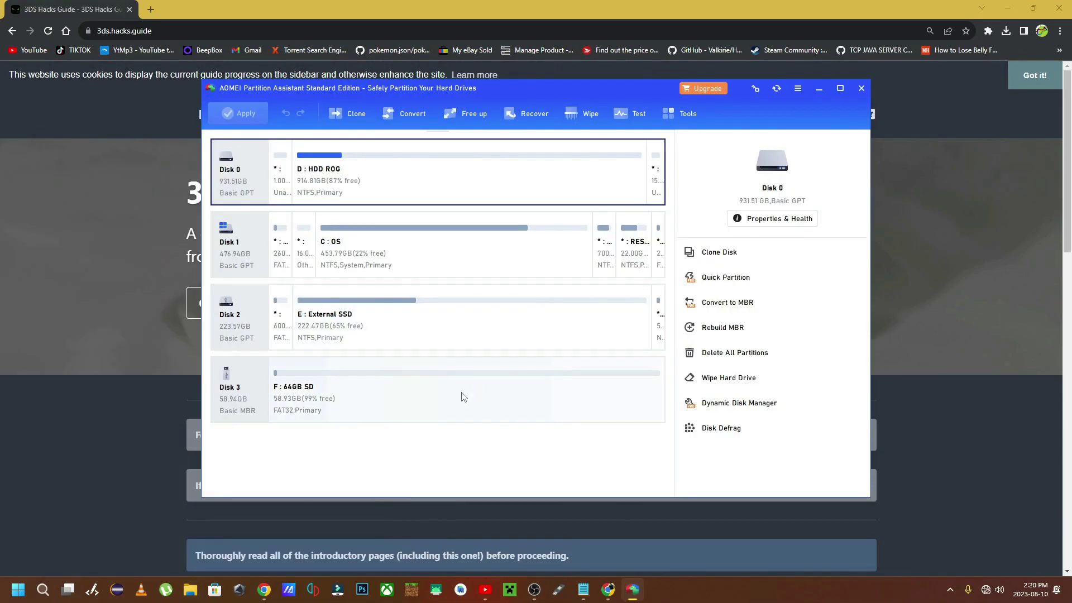
# Set up a FAT32 format of the 64GB SD (F:) partition with the label "3DS Jap".
pyautogui.click(748, 328)
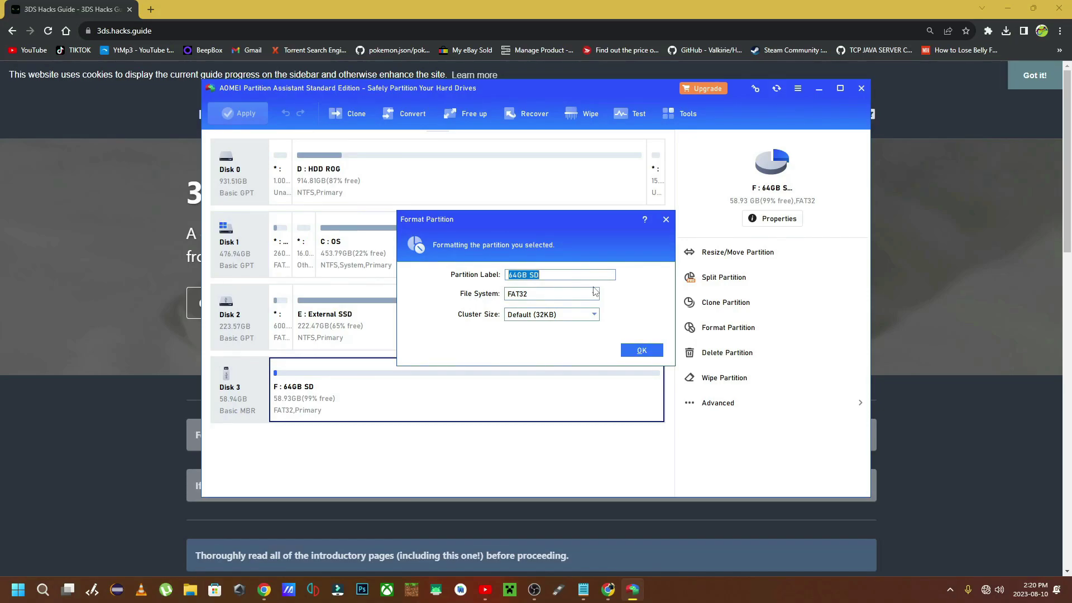
pyautogui.write('3DS Japaa')
pyautogui.press('BackSpace')
pyautogui.press('BackSpace')
pyautogui.click(642, 350)
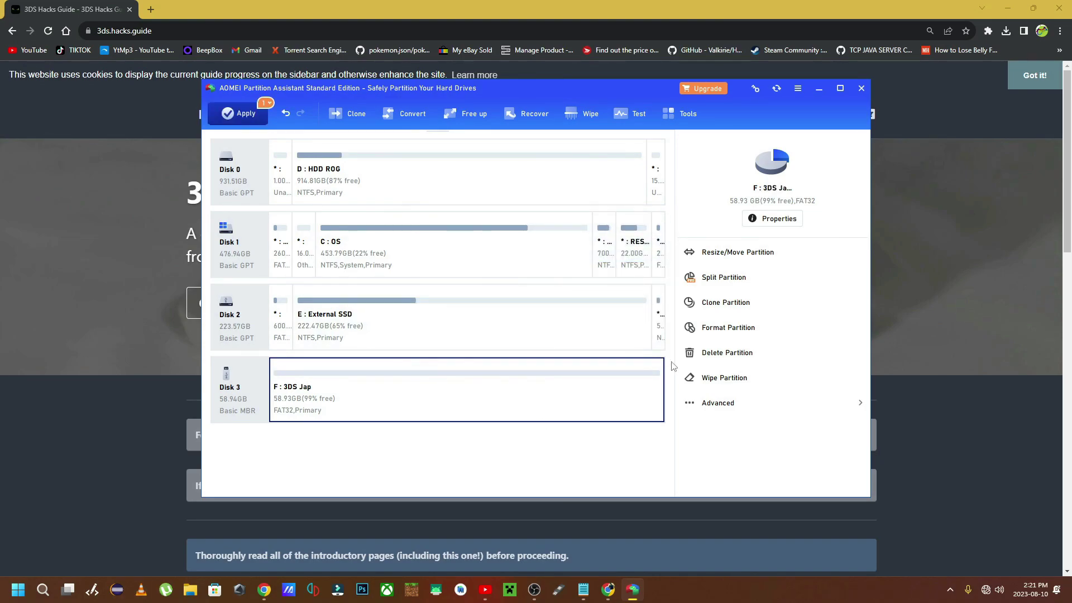
# Apply the pending format operation on drive F: and confirm that it should start.
pyautogui.click(234, 118)
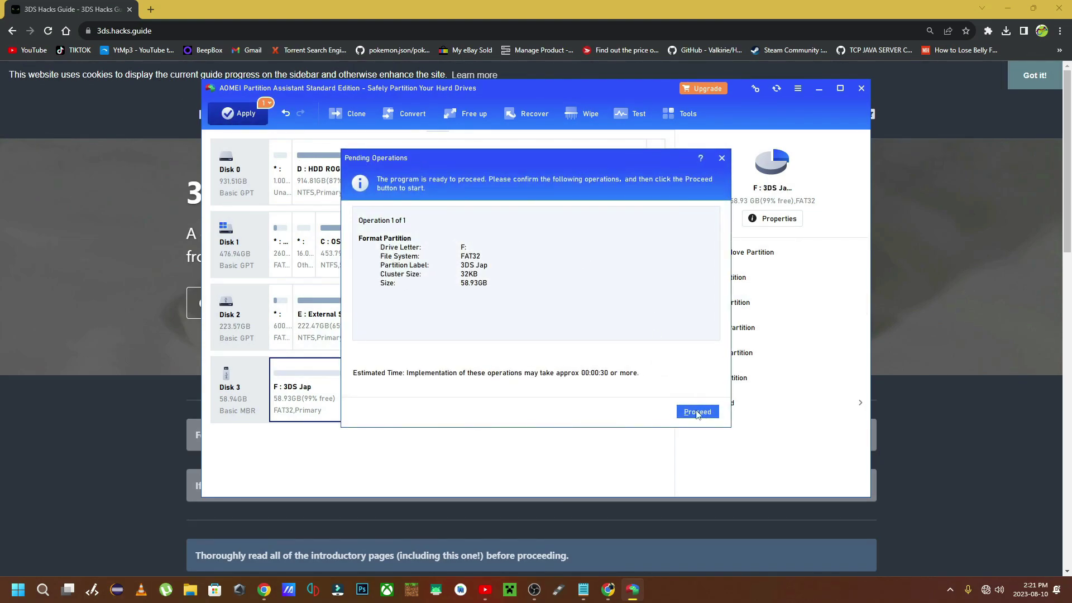
pyautogui.click(698, 412)
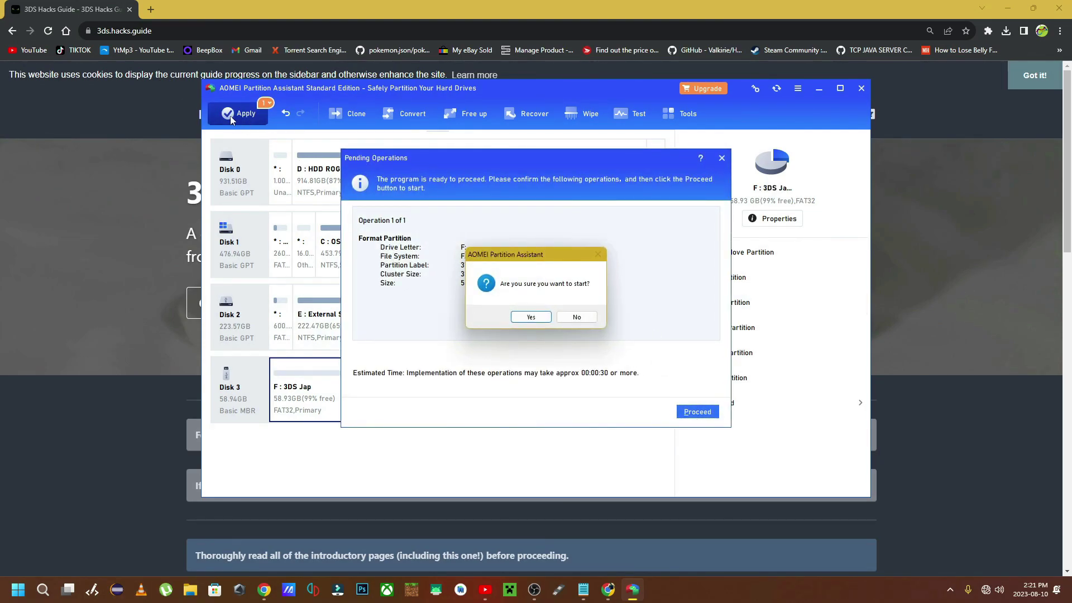
pyautogui.click(530, 317)
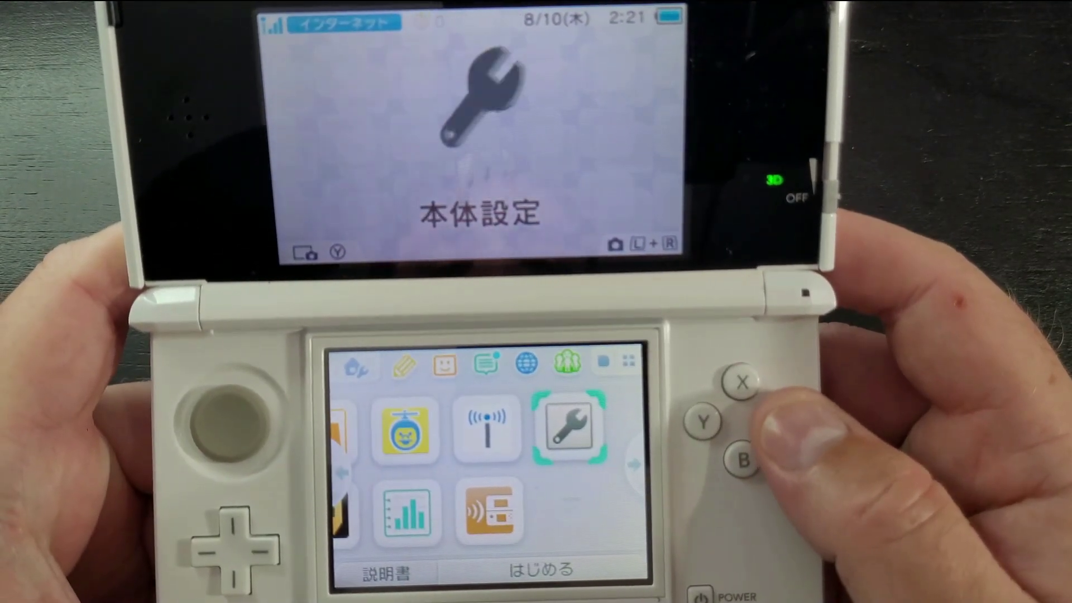
pyautogui.press('a')
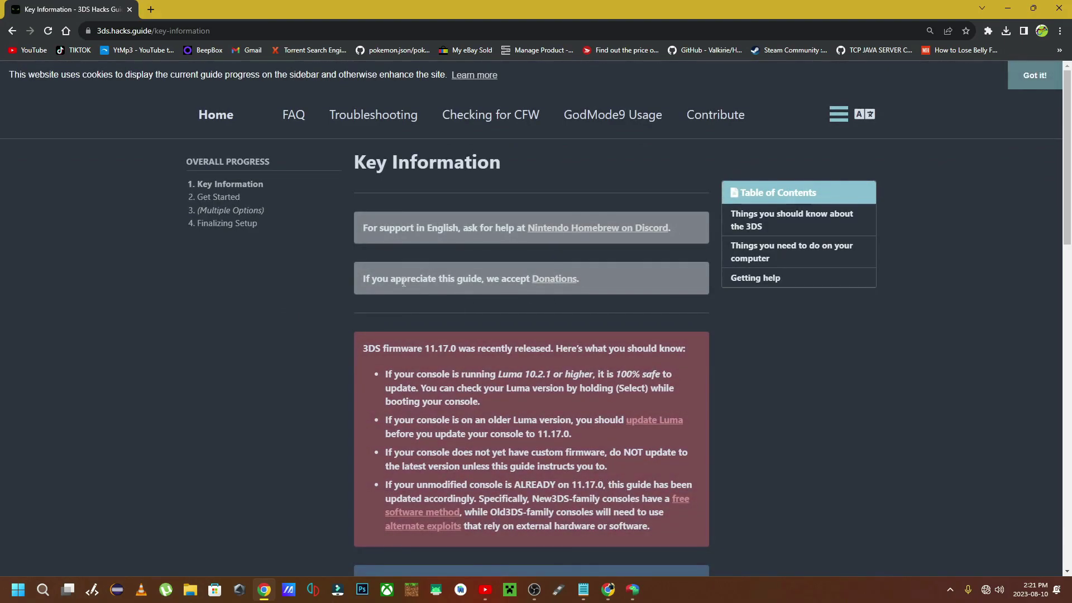
# Continue in the browser from the Key Information page to Get Started and choose Old 3DS/2DS as the console model.
pyautogui.scroll(-20, 380, 362)
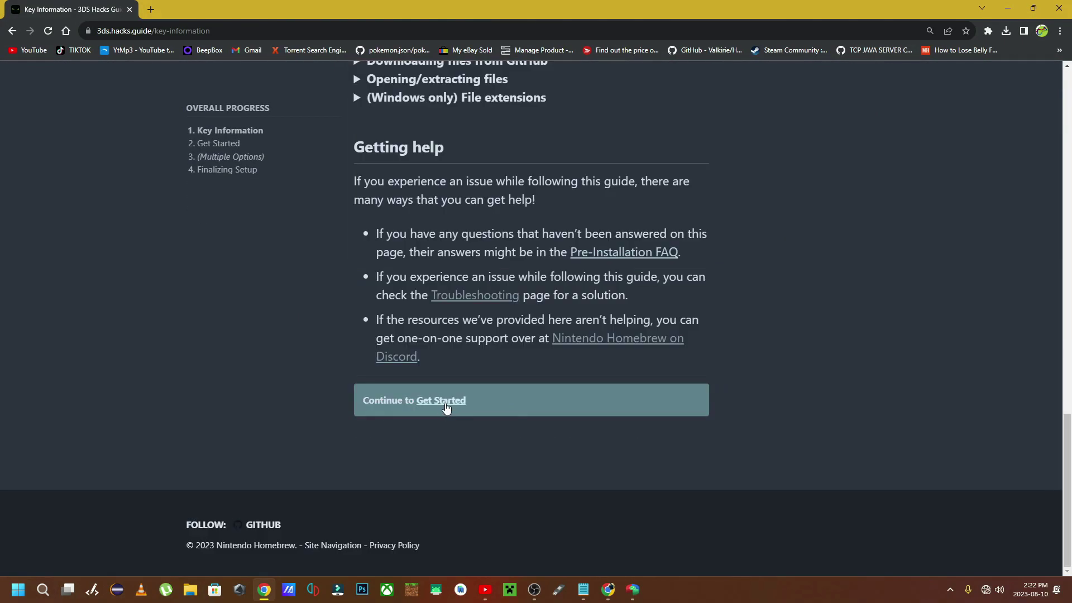
pyautogui.click(445, 405)
pyautogui.scroll(-12, 514, 349)
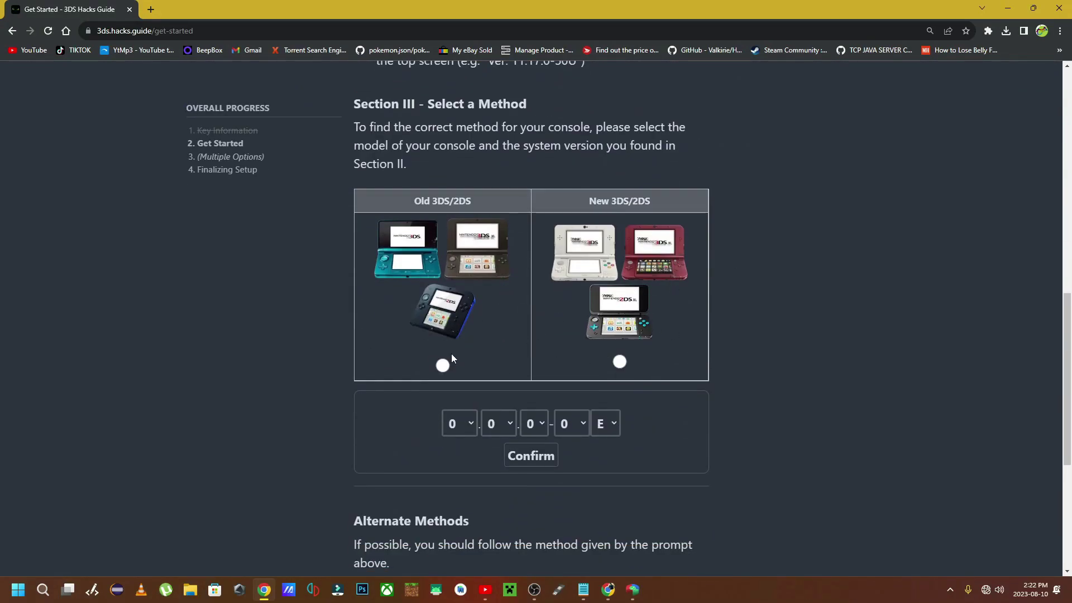
pyautogui.click(443, 365)
# Set the system version to 11.16.0-49J and confirm it to open the matching method.
pyautogui.click(468, 423)
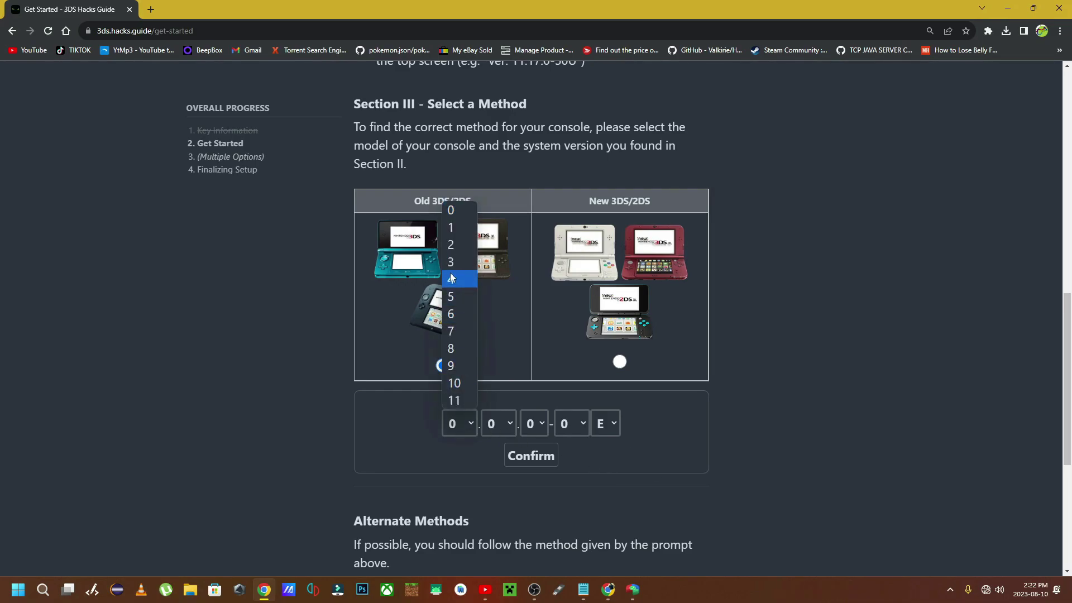
pyautogui.click(455, 400)
pyautogui.click(507, 424)
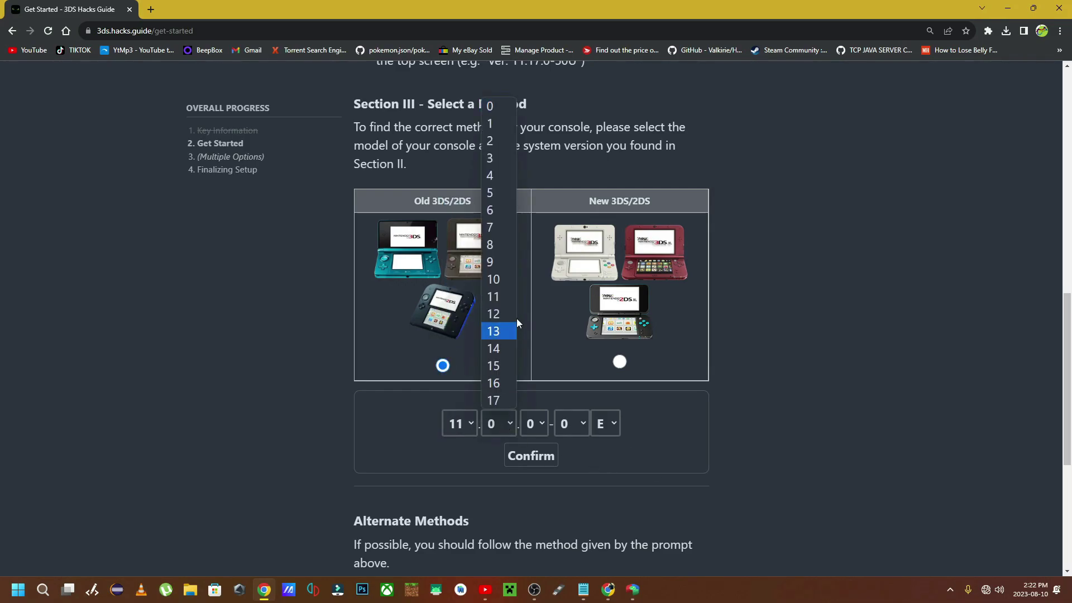
pyautogui.click(493, 383)
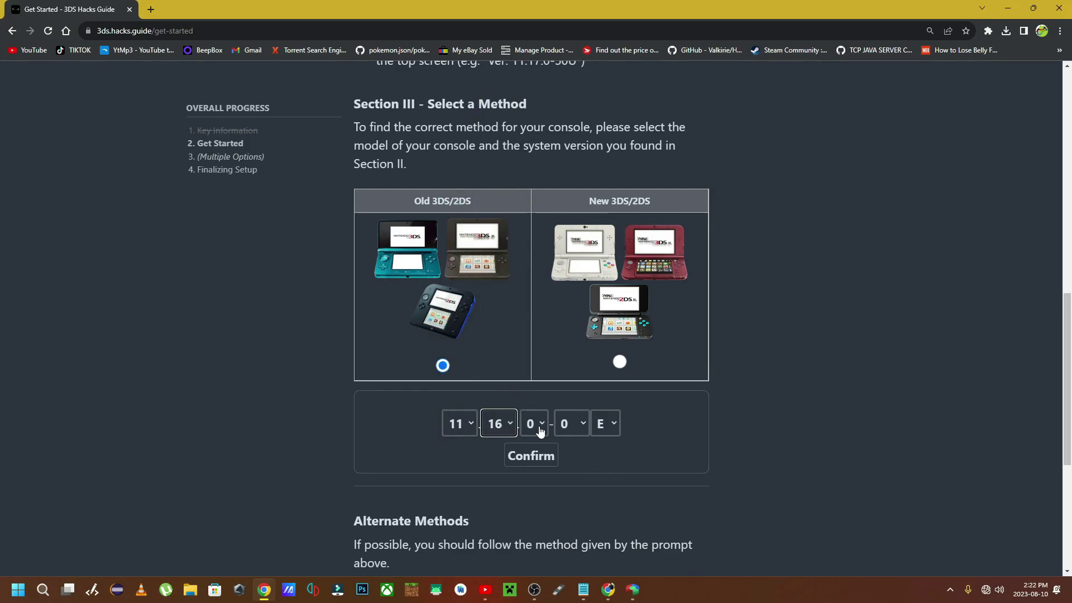
pyautogui.click(575, 424)
pyautogui.scroll(-10, 571, 391)
pyautogui.click(567, 400)
pyautogui.click(605, 424)
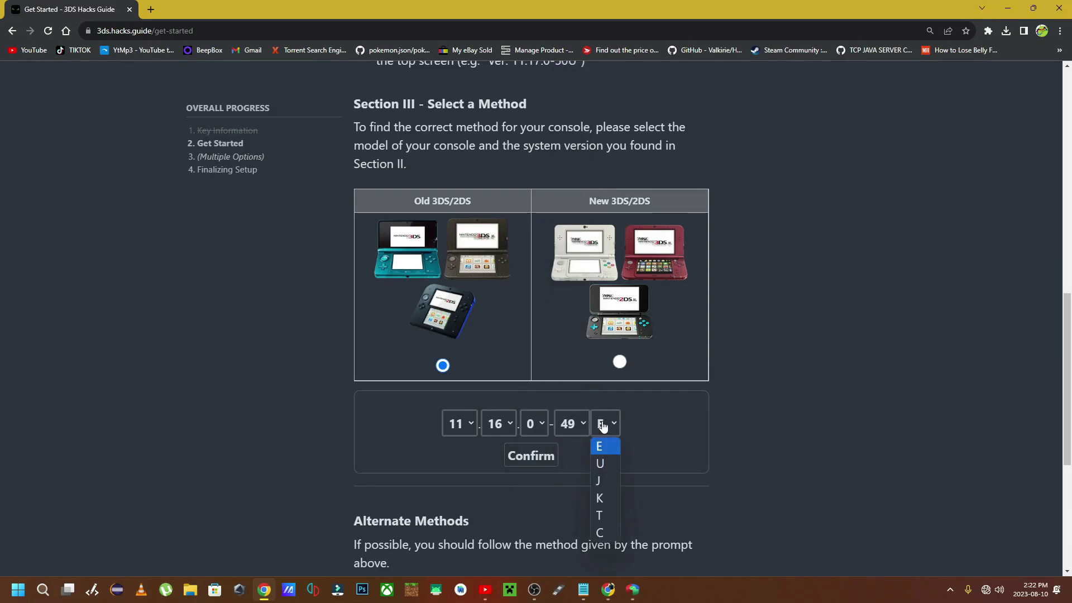
pyautogui.click(611, 482)
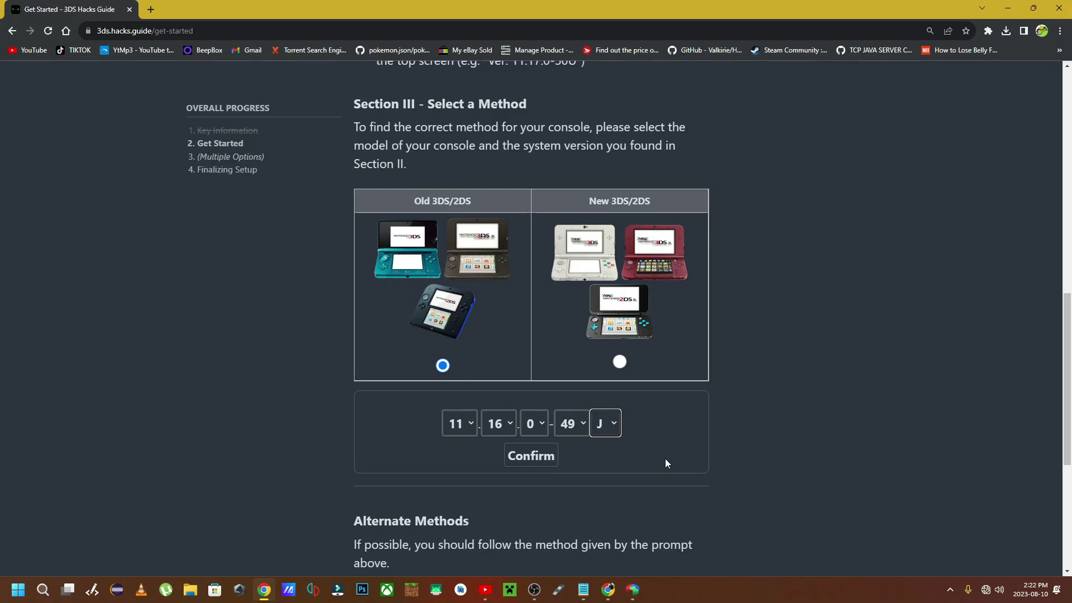
pyautogui.click(527, 451)
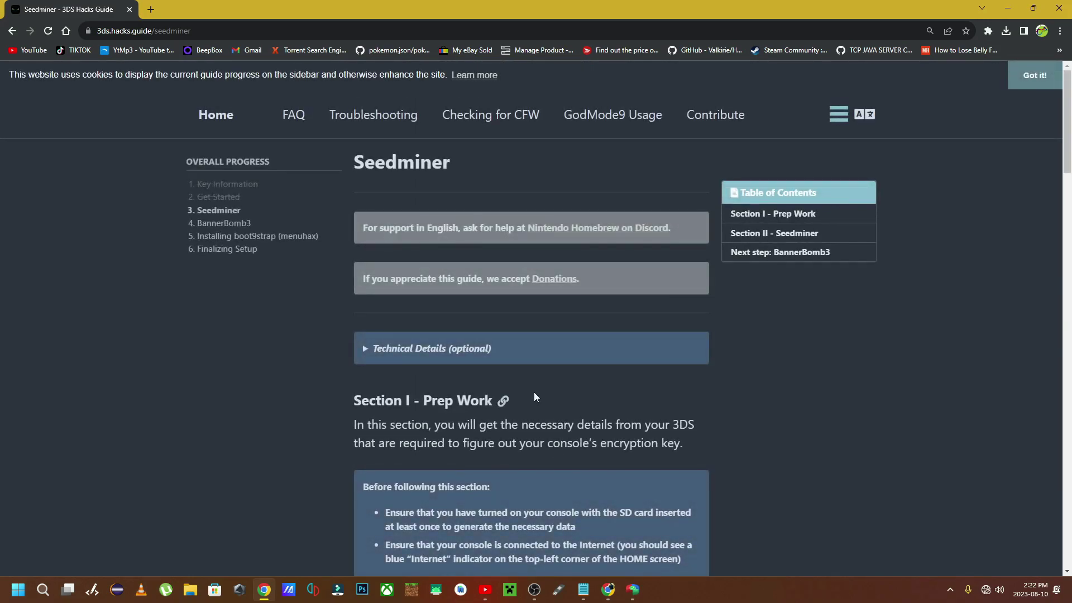
# Read the Section I prep work instructions on the Seedminer page, highlighting steps 1 to 3.
pyautogui.scroll(-4, 533, 391)
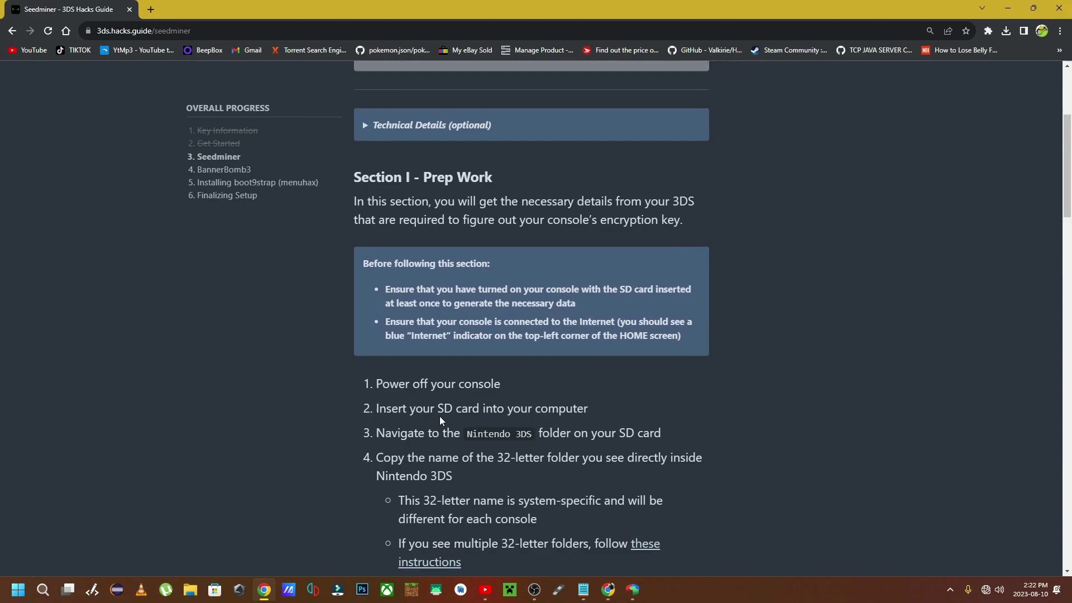
pyautogui.scroll(-1, 442, 420)
pyautogui.moveTo(360, 324); pyautogui.dragTo(497, 335)
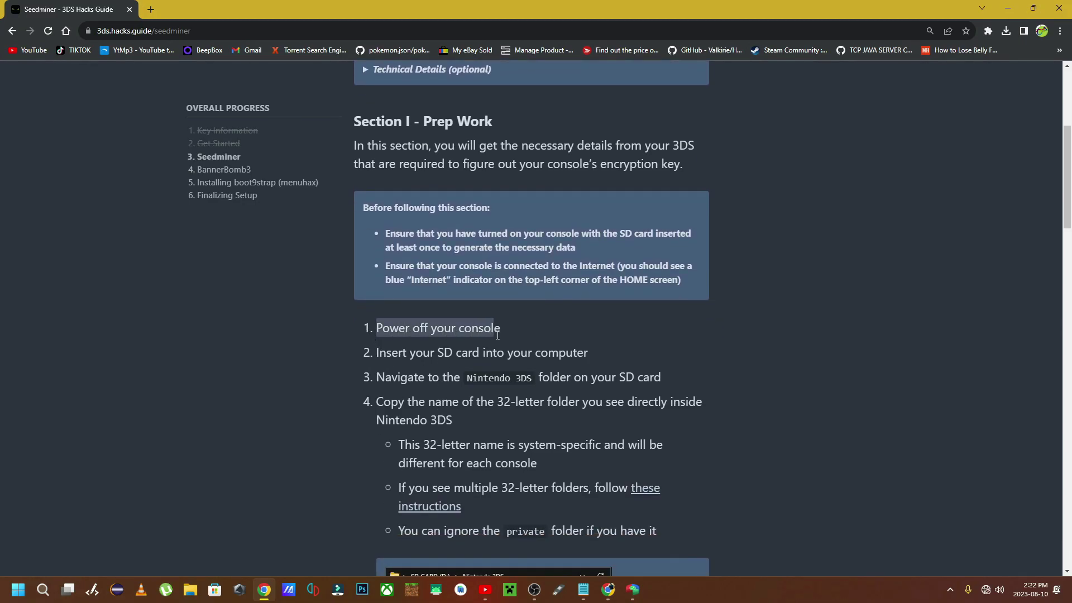
pyautogui.moveTo(363, 350); pyautogui.dragTo(611, 358)
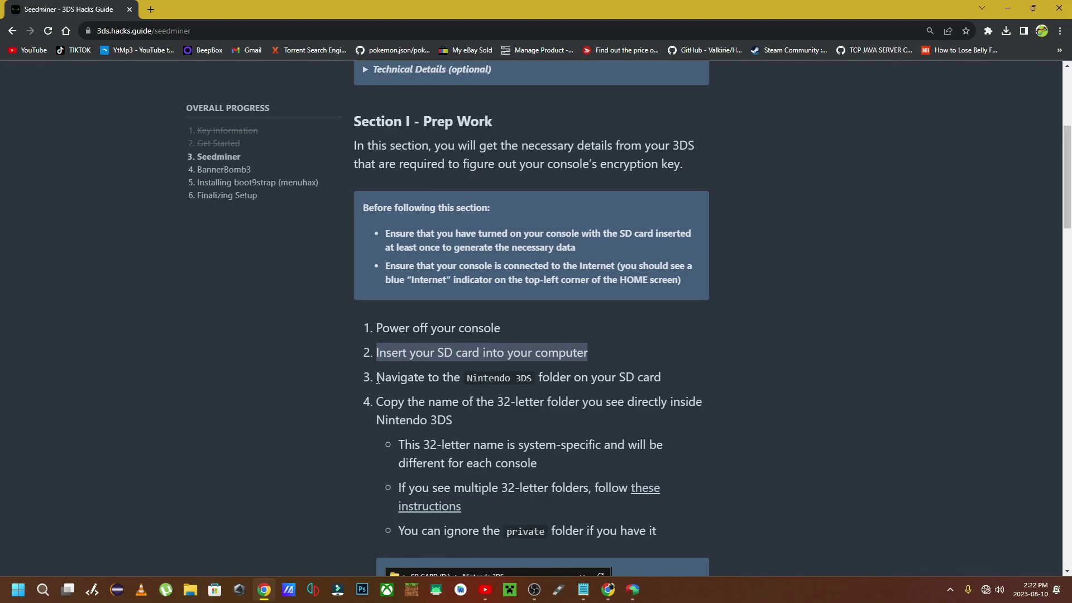
pyautogui.moveTo(377, 377); pyautogui.dragTo(696, 385)
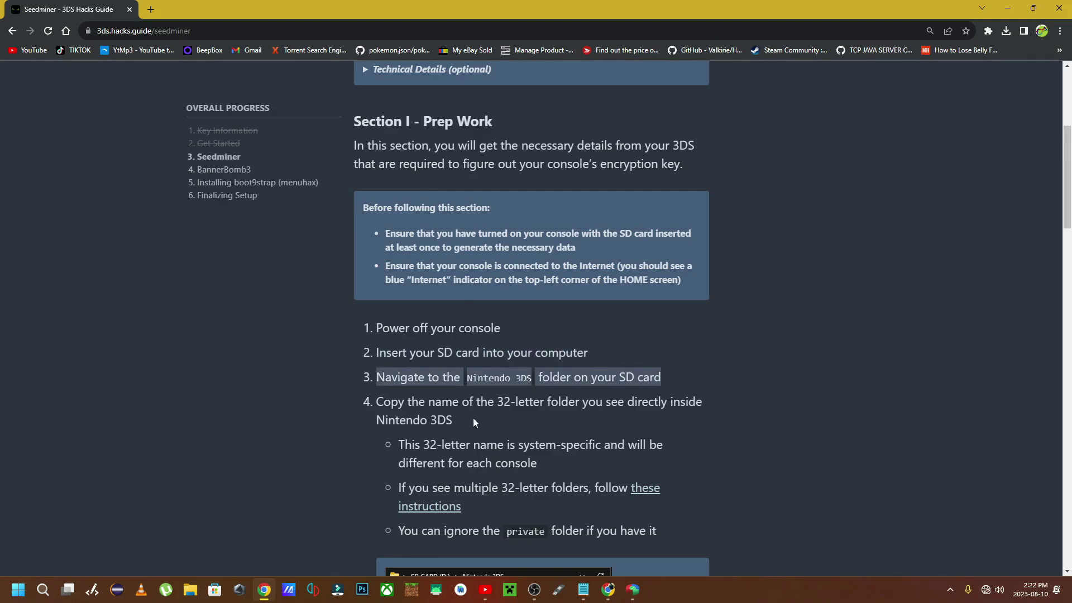
pyautogui.scroll(-5, 469, 420)
pyautogui.scroll(2, 431, 400)
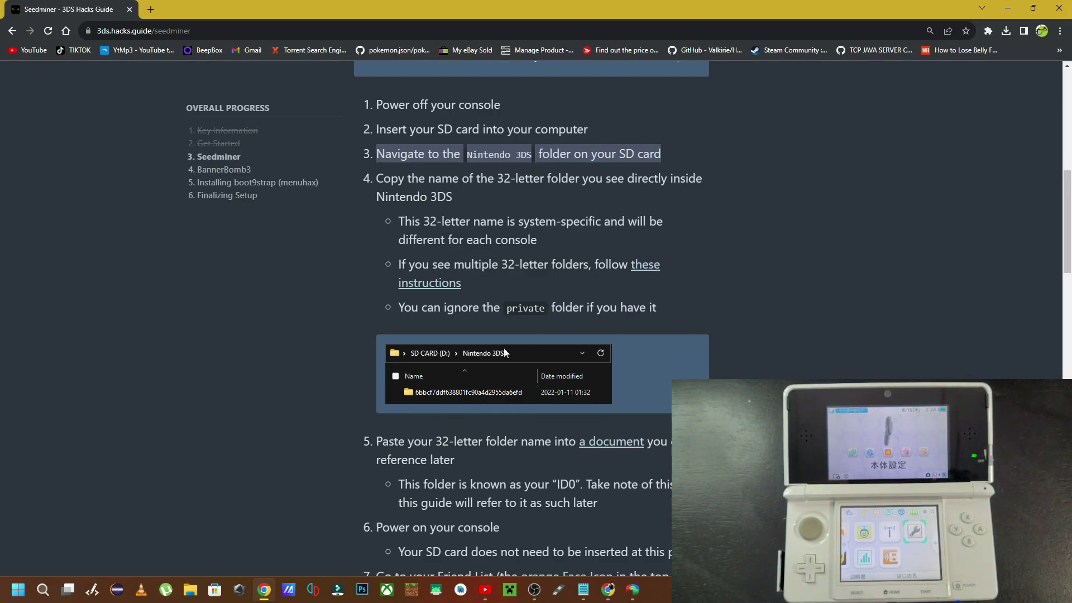
# Check the contents of the 3DS Jap (F:) drive in File Explorer and close the window.
pyautogui.click(191, 590)
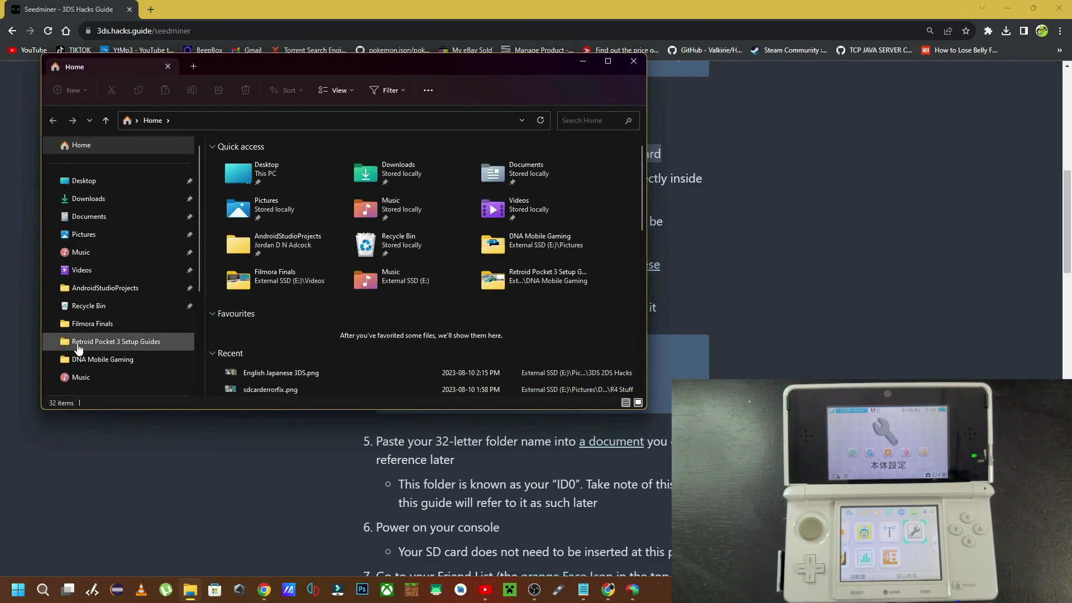
pyautogui.scroll(-3, 80, 346)
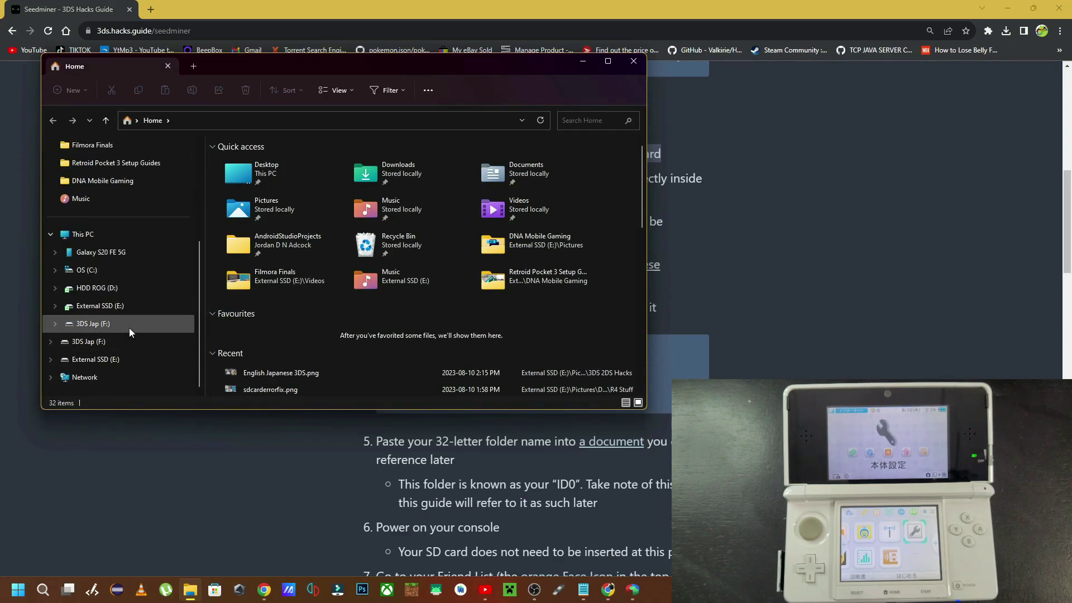
pyautogui.click(129, 327)
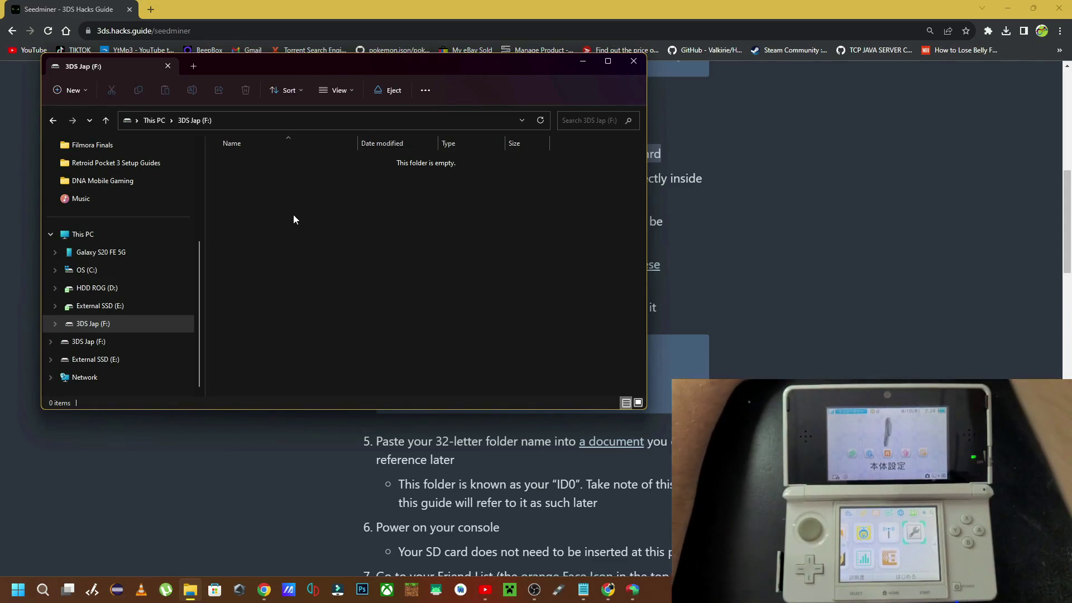
pyautogui.hotkey('alt', 'F4')
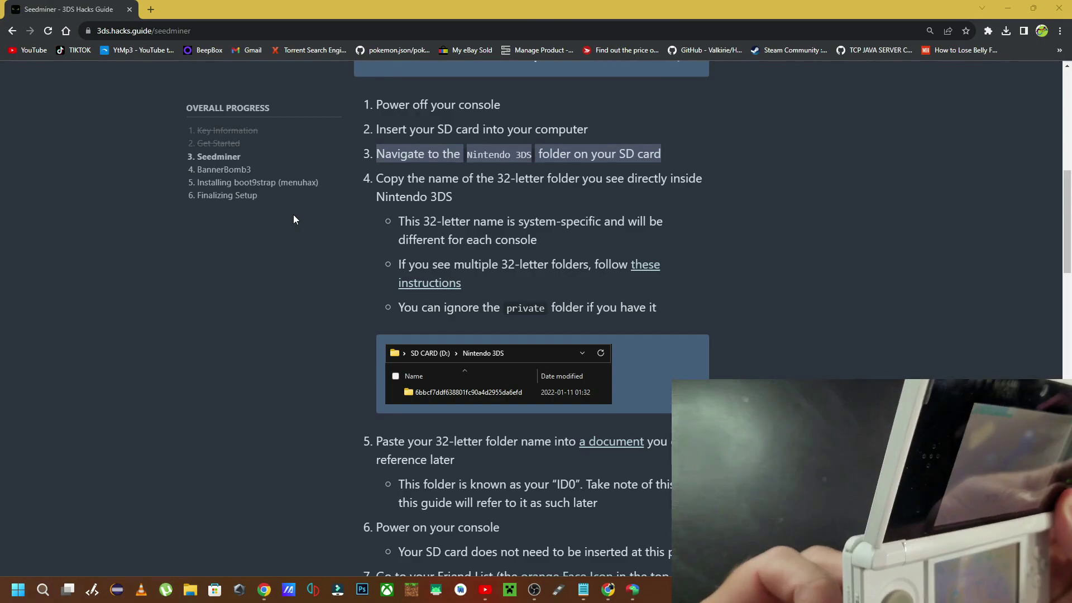
# Arrange the Seedminer guide and the 3DS Jap (F:) File Explorer window side by side, with the guide on the left.
pyautogui.click(787, 295)
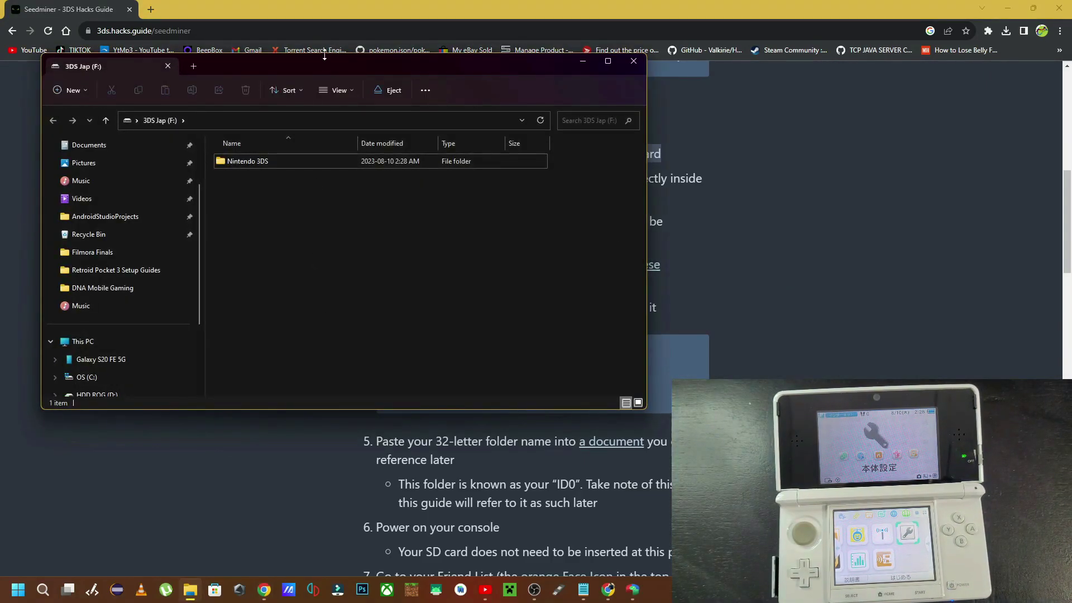
pyautogui.moveTo(324, 56); pyautogui.dragTo(917, 57)
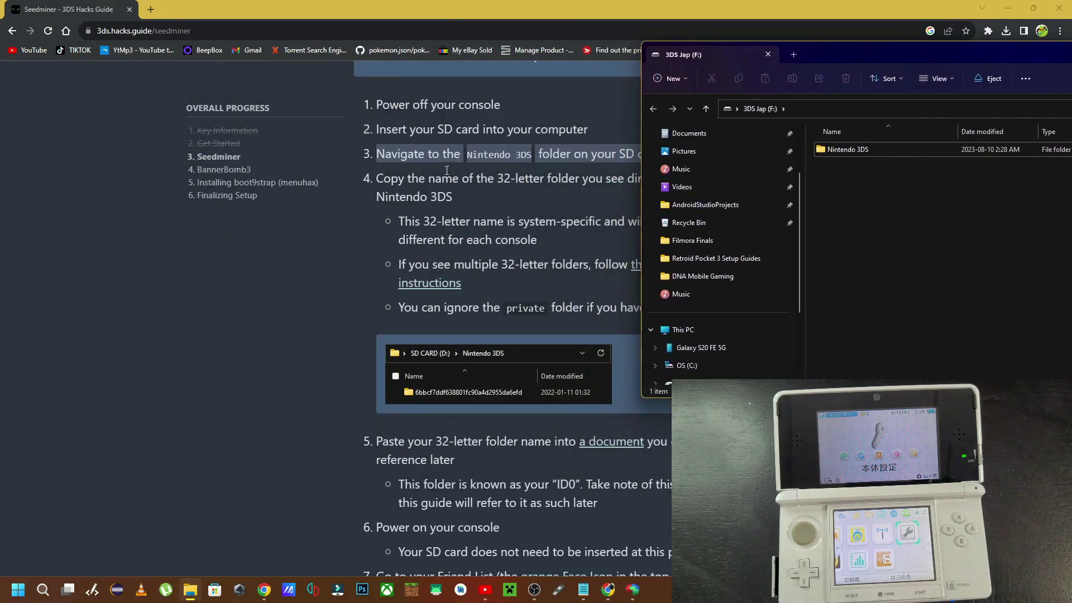
pyautogui.moveTo(377, 159); pyautogui.dragTo(702, 19)
pyautogui.press('super+Left')
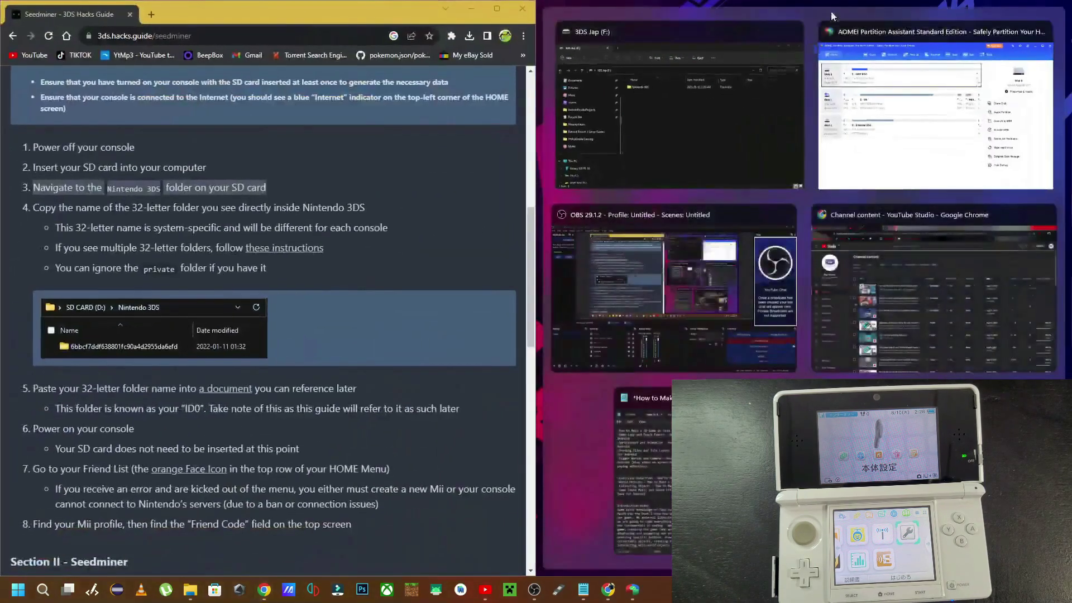
pyautogui.click(708, 70)
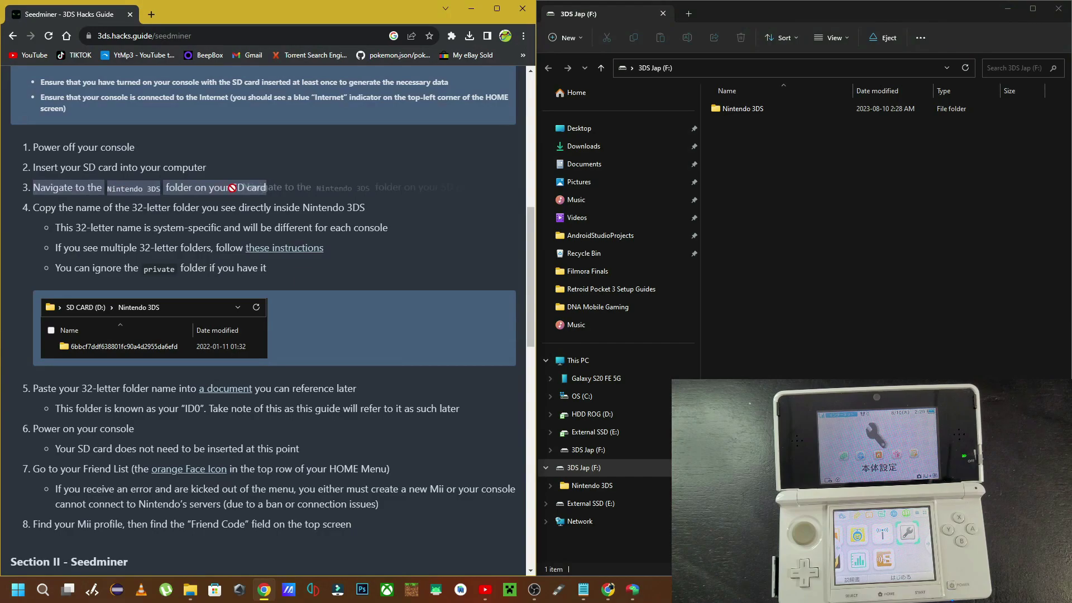
# Copy the name of the 32-letter folder inside the SD card's Nintendo 3DS folder.
pyautogui.doubleClick(760, 109)
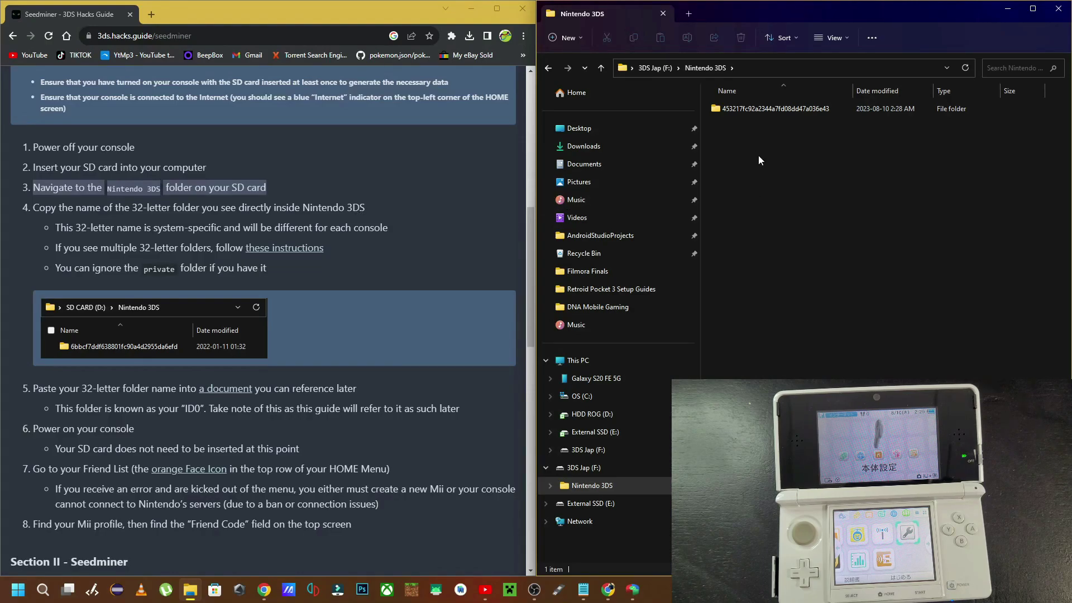
pyautogui.rightClick(761, 110)
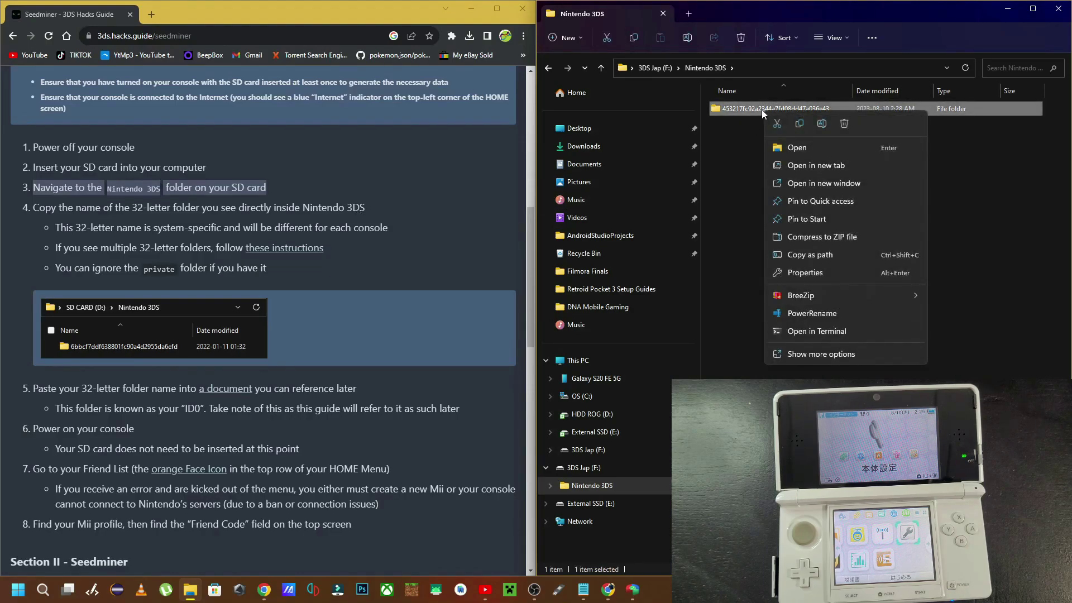
pyautogui.click(815, 124)
pyautogui.hotkey('ctrl', 'c')
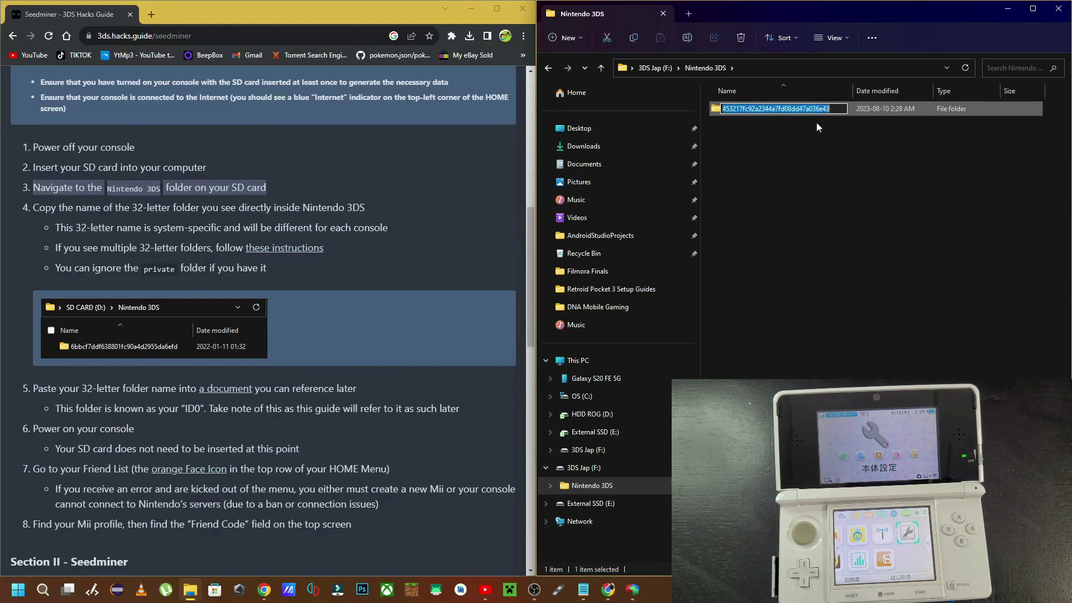
# Paste the copied folder name into a new Notepad tab and place the window over File Explorer, clear of the guide.
pyautogui.click(581, 592)
pyautogui.click(45, 72)
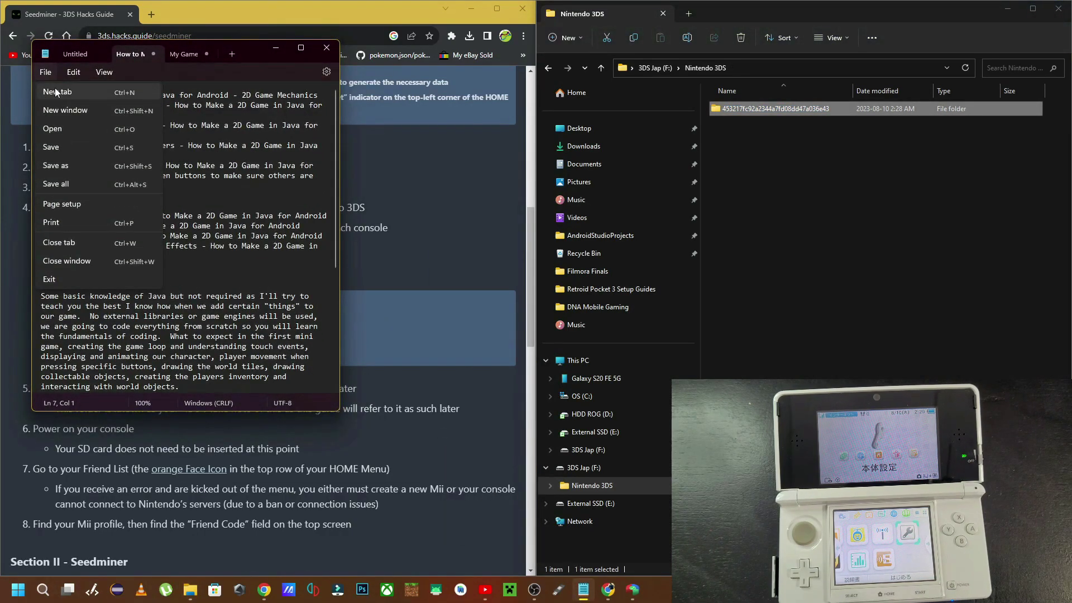
pyautogui.click(56, 91)
pyautogui.hotkey('ctrl', 'v')
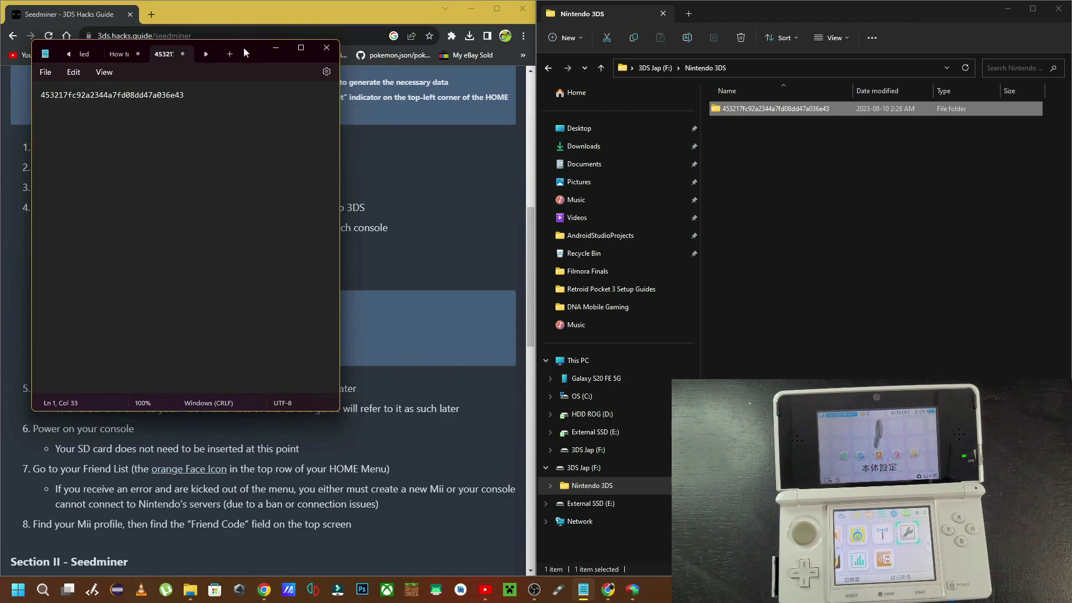
pyautogui.moveTo(244, 48); pyautogui.dragTo(917, 156)
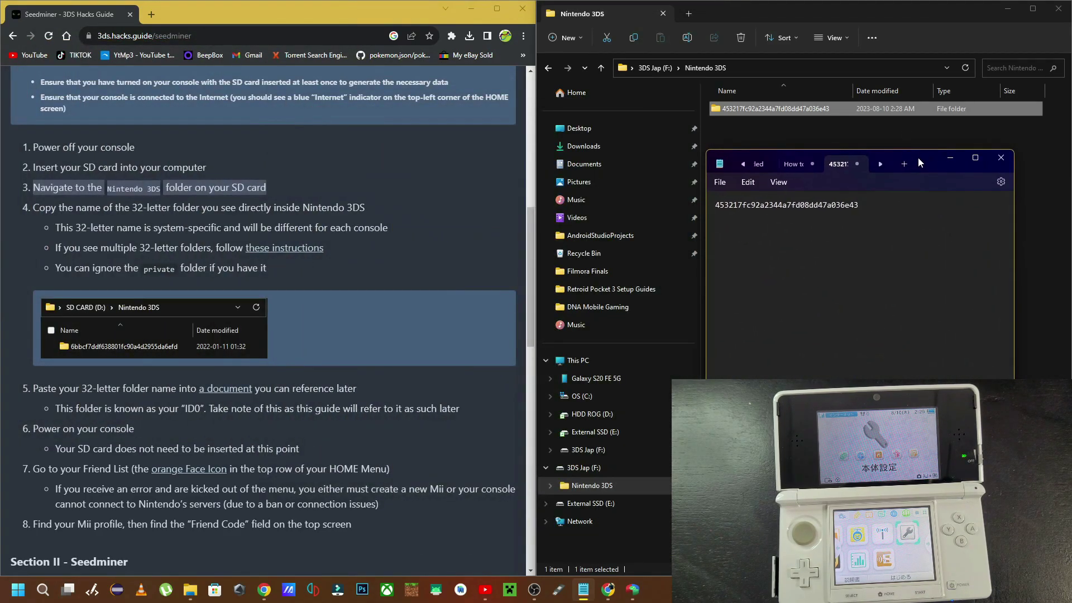
# Open the Bruteforce Movable site linked in Section II of the Seedminer guide in a new tab and switch to it.
pyautogui.scroll(-3, 286, 287)
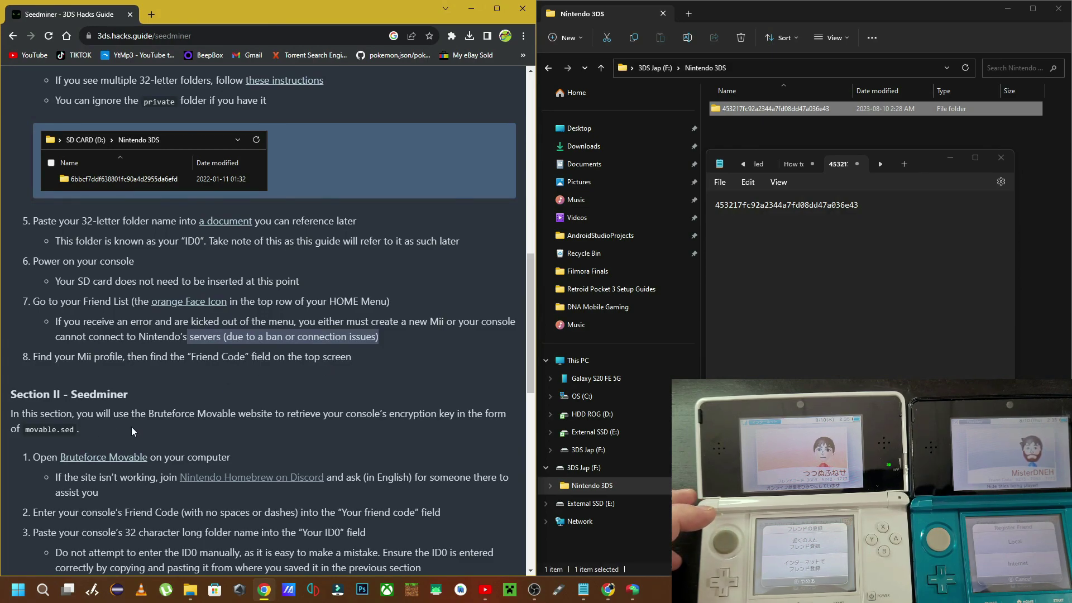
pyautogui.scroll(-2, 132, 426)
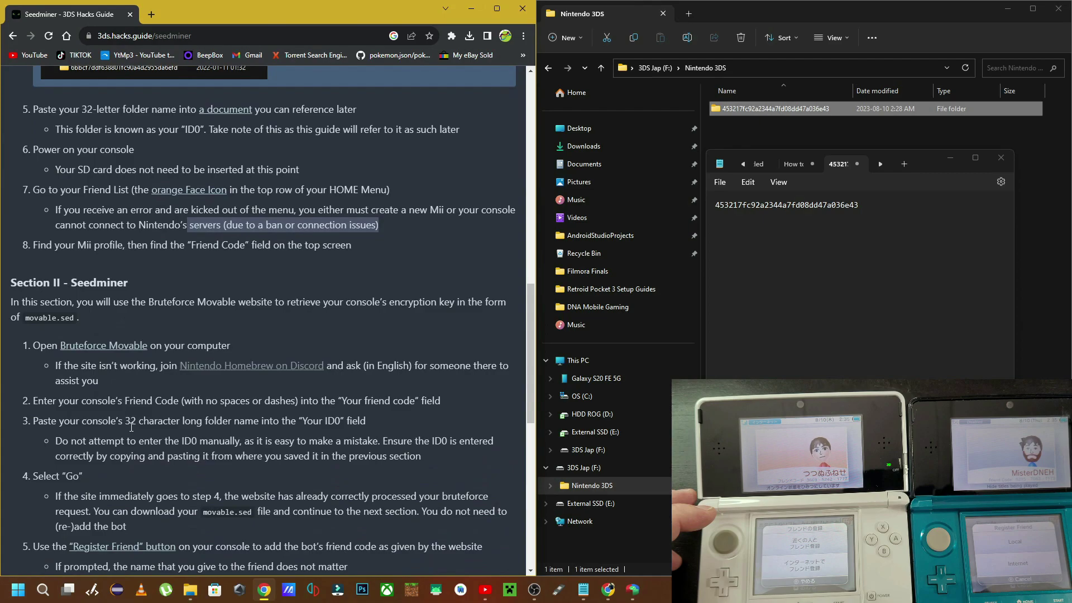
pyautogui.rightClick(111, 348)
pyautogui.click(134, 353)
pyautogui.click(176, 22)
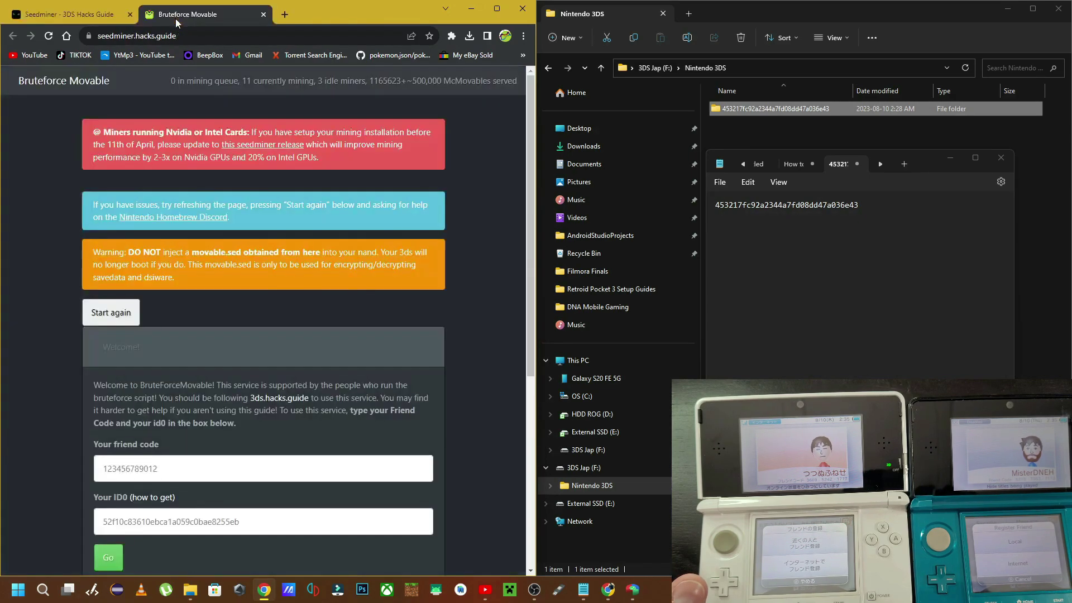
# Check the guide's Section II instructions for the friend code and ID0 fields, and return to Bruteforce Movable.
pyautogui.click(177, 470)
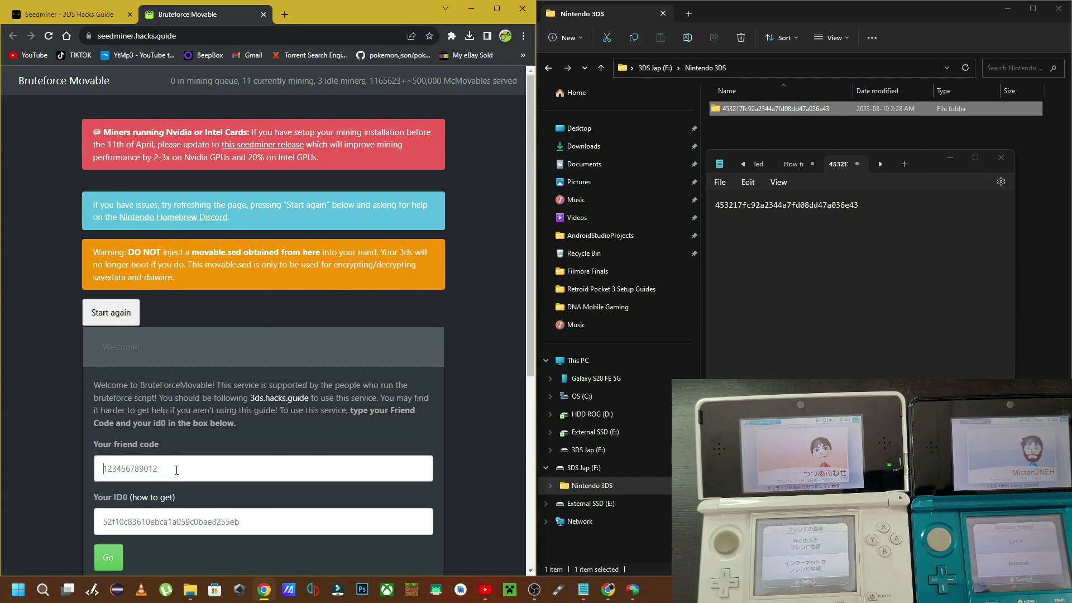
pyautogui.click(80, 13)
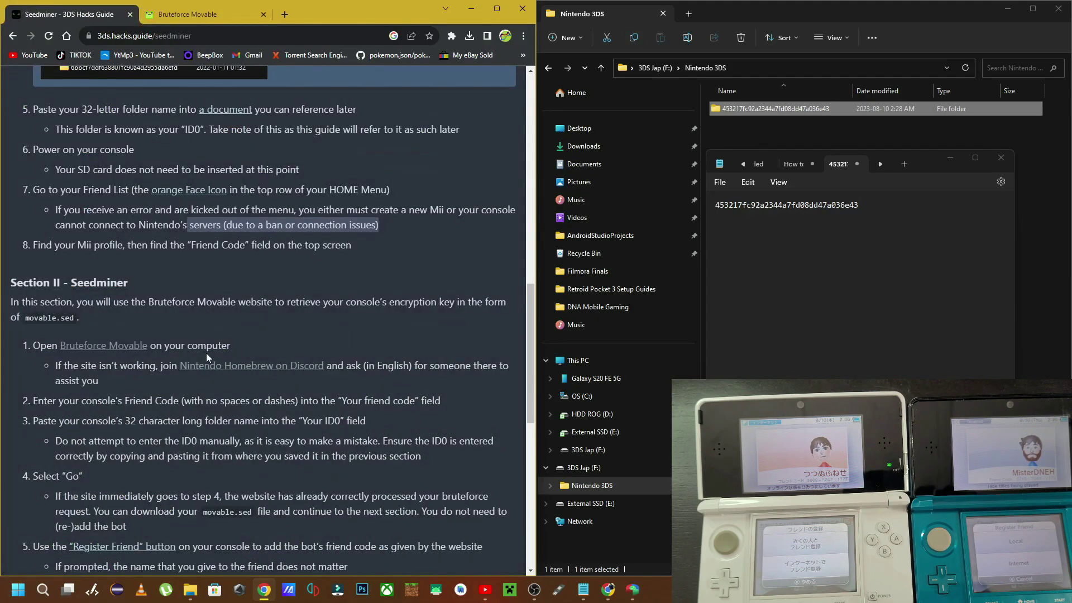
pyautogui.hotkey('ctrl', 'Tab')
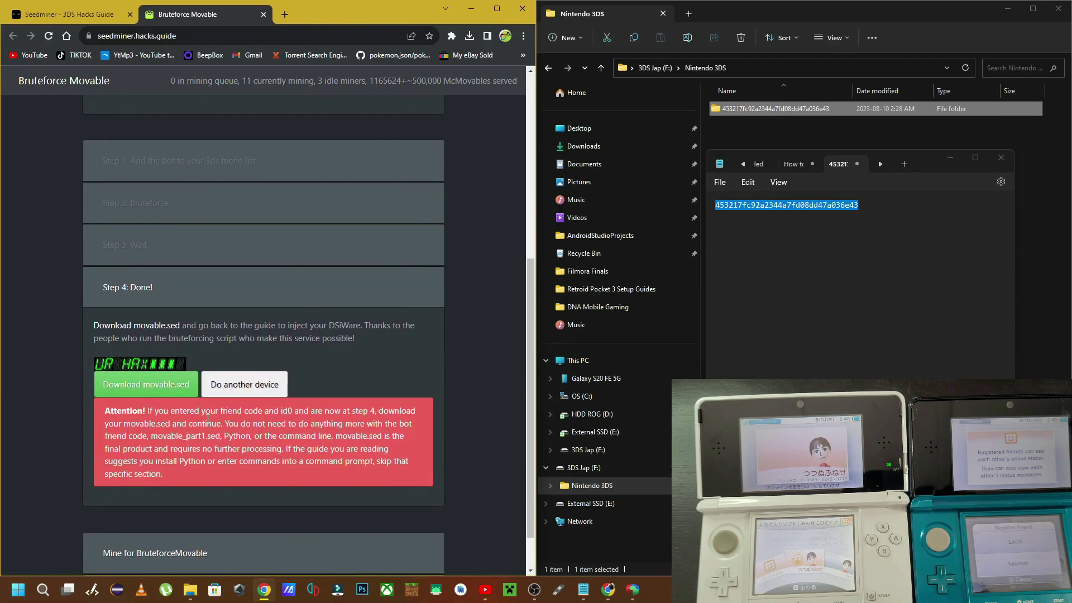
# Download movable.sed from Bruteforce Movable, view it in the Downloads folder, and minimize that folder window.
pyautogui.click(164, 390)
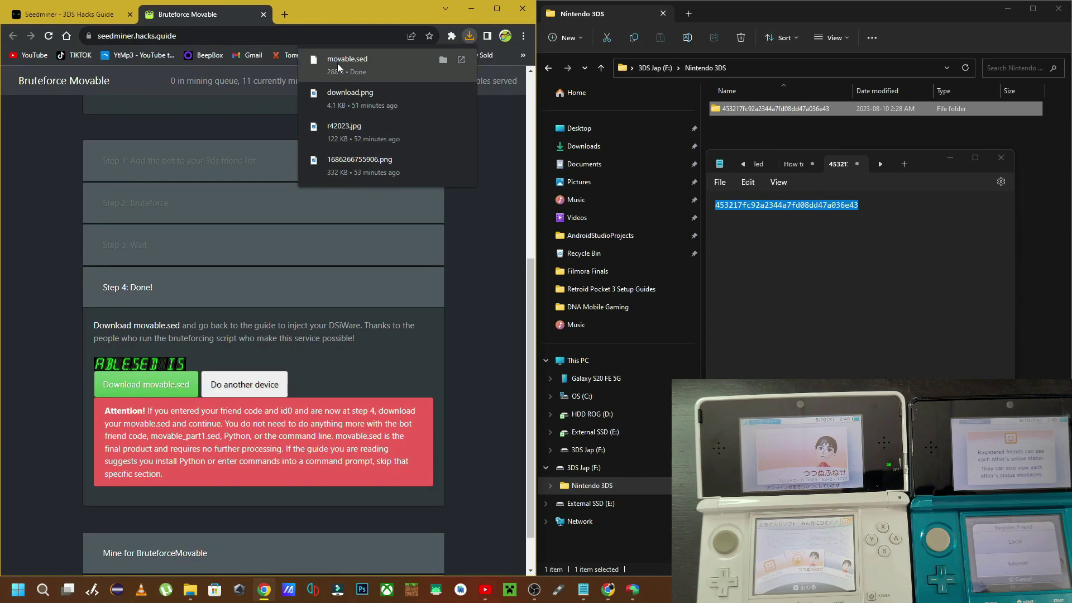
pyautogui.moveTo(338, 67); pyautogui.dragTo(769, 112)
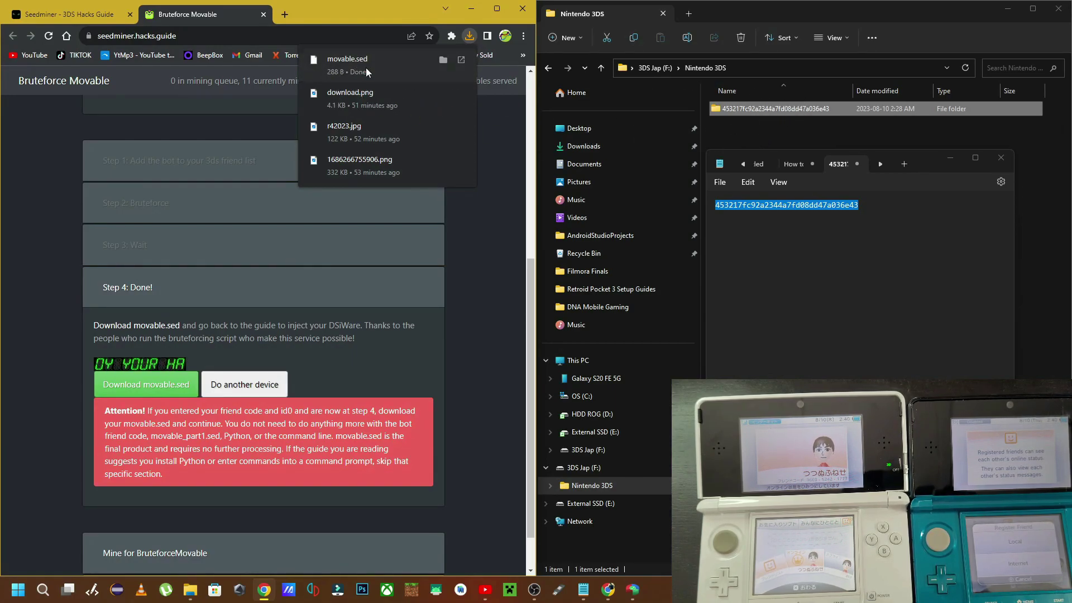
pyautogui.click(444, 60)
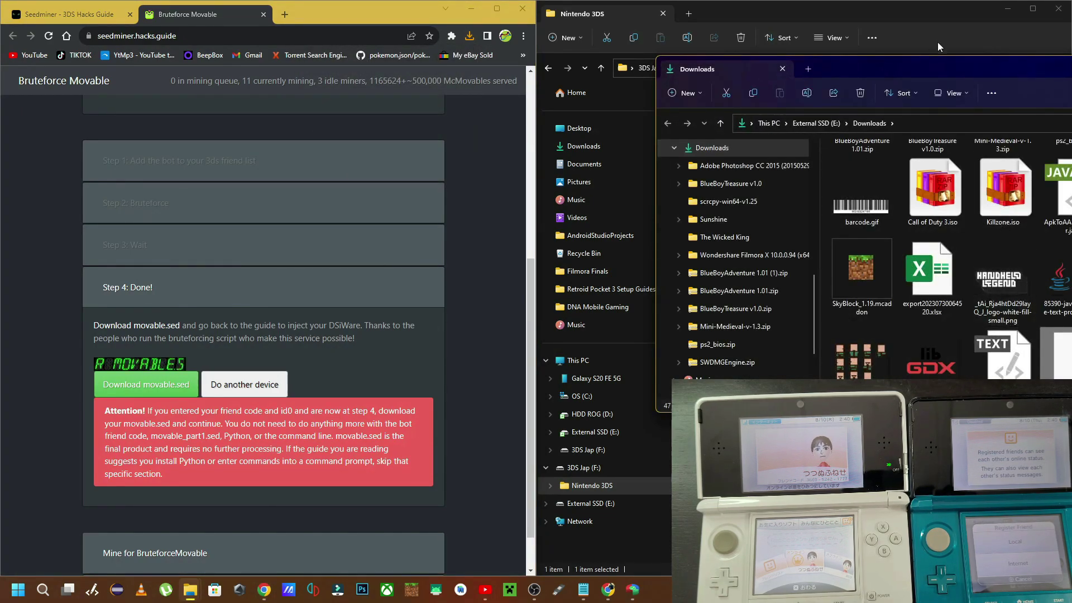
pyautogui.moveTo(936, 68); pyautogui.dragTo(691, 63)
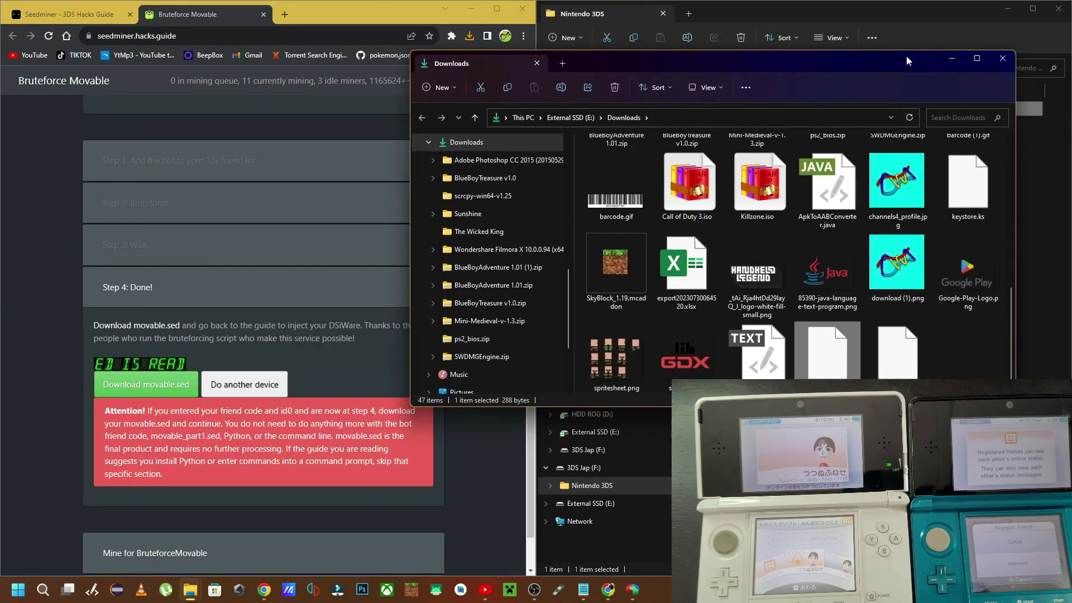
pyautogui.click(951, 60)
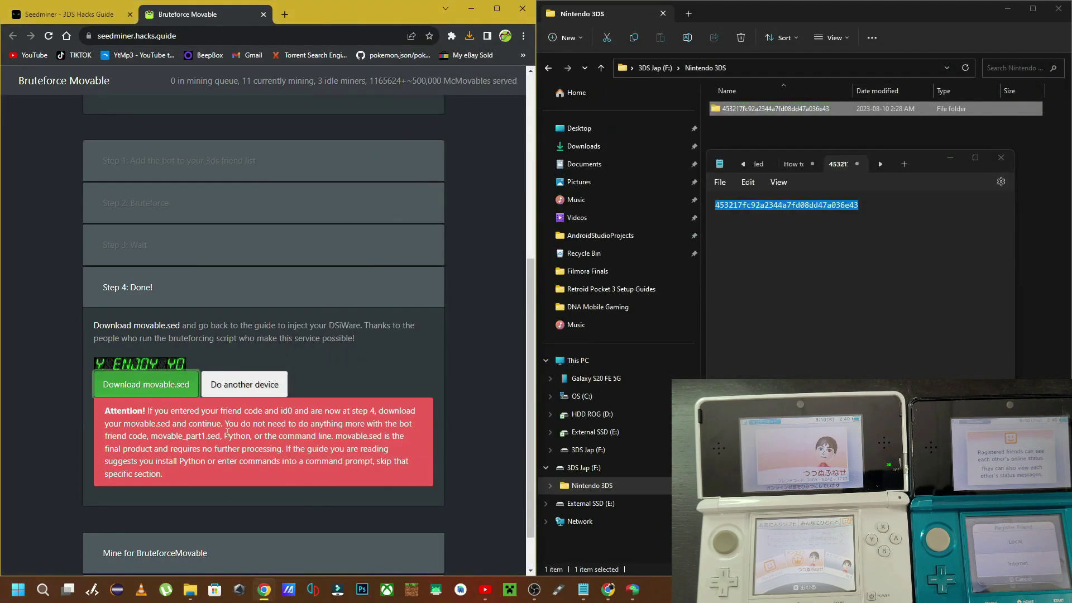
# Read the rest of Section II in the Seedminer guide through step 10, highlighting movable.sed in step 9.
pyautogui.scroll(-1, 227, 431)
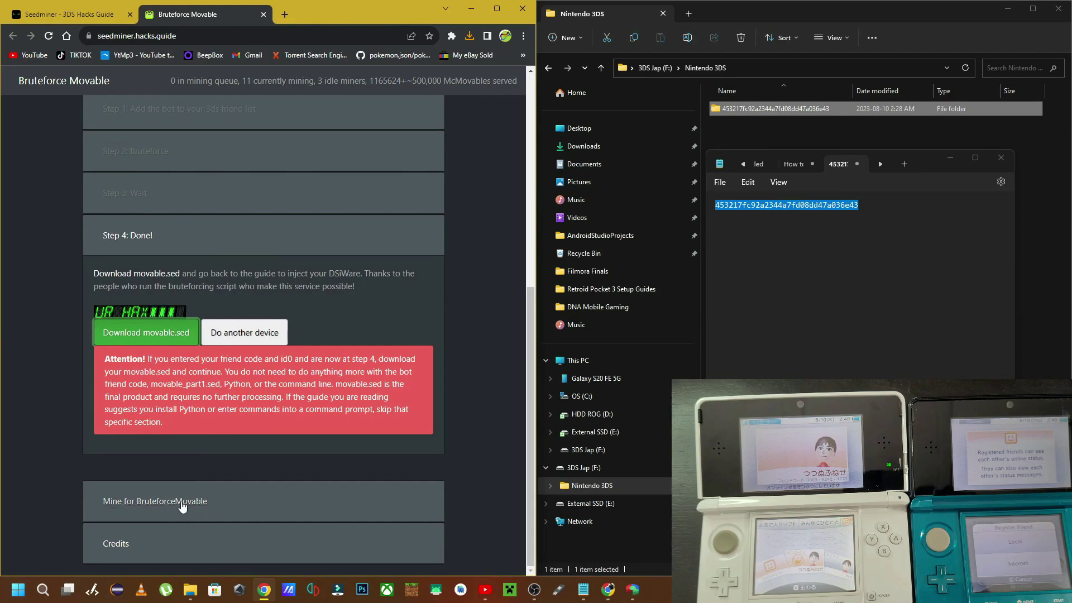
pyautogui.click(112, 17)
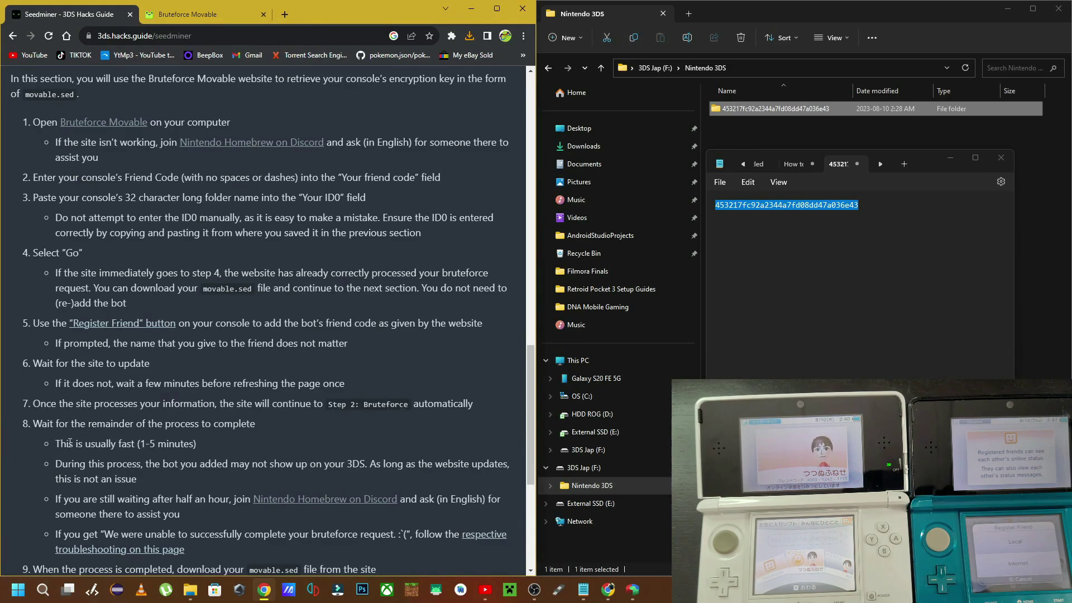
pyautogui.scroll(-1, 67, 445)
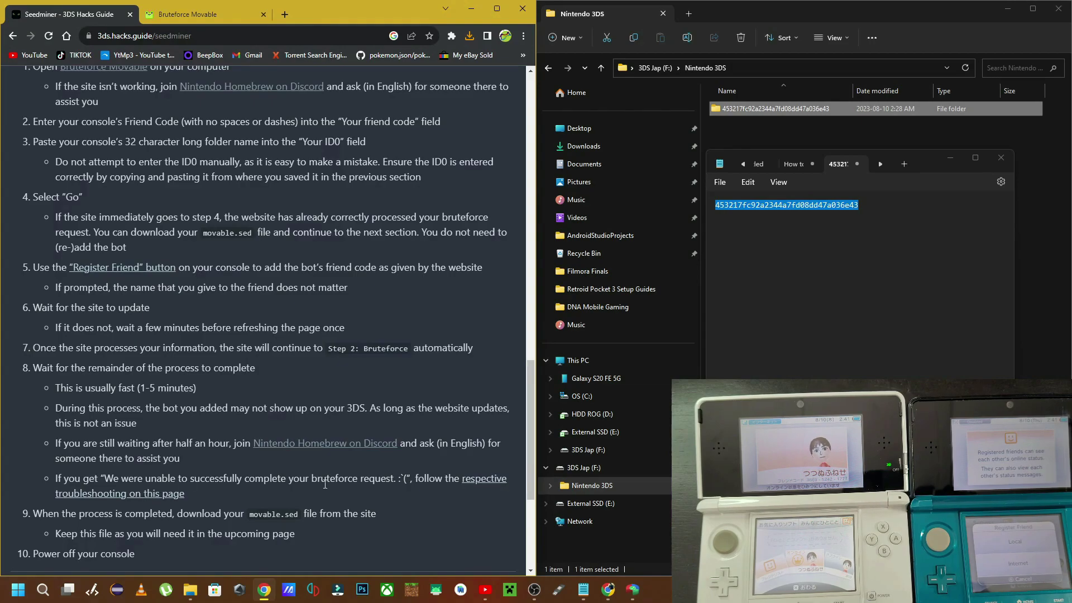
pyautogui.scroll(-2, 411, 491)
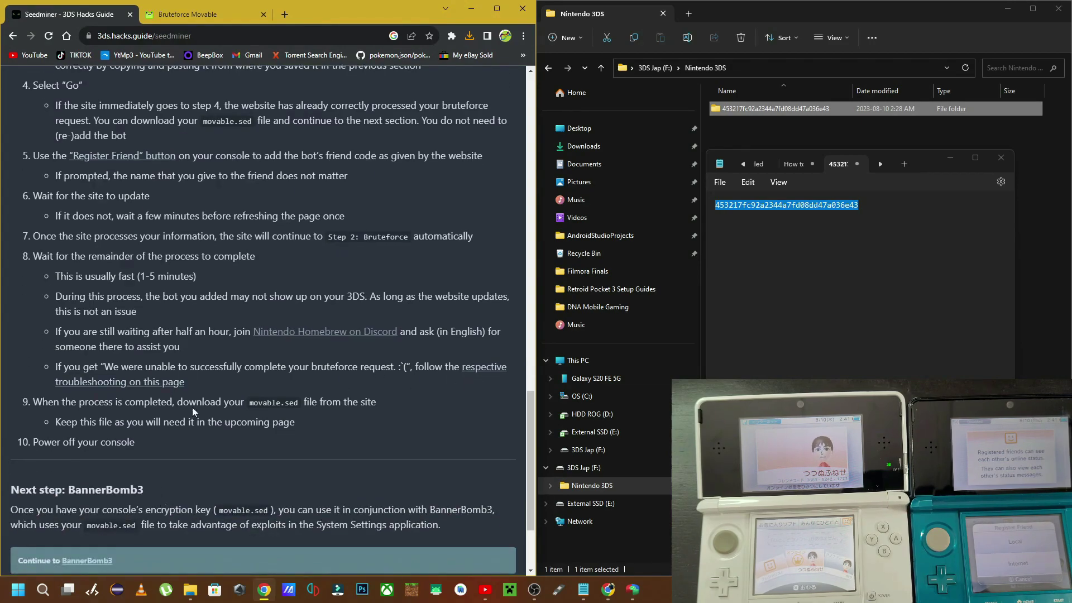
pyautogui.moveTo(250, 402); pyautogui.dragTo(318, 402)
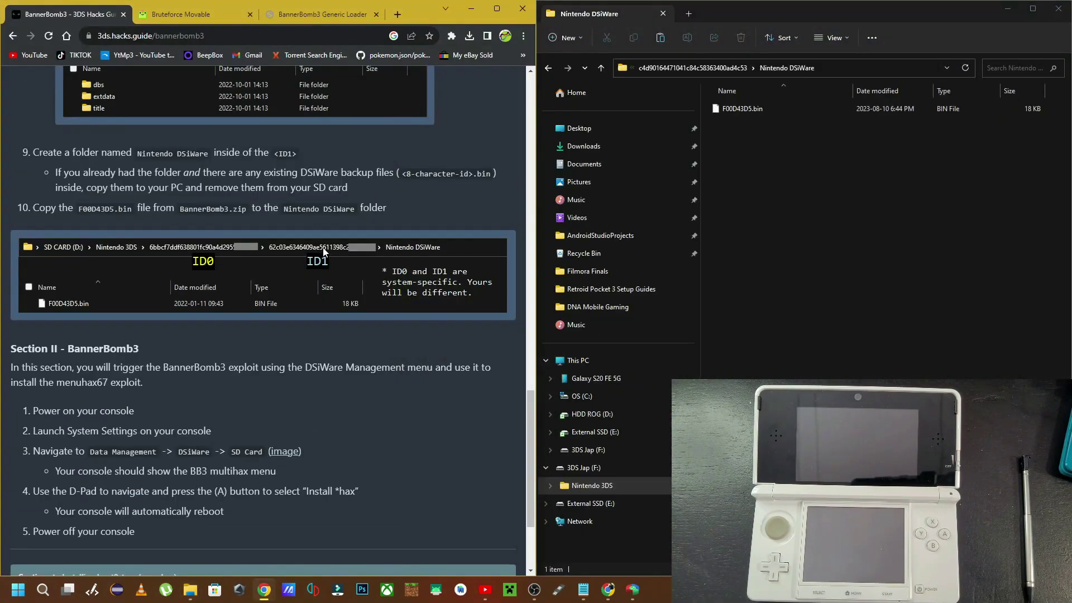
# Review the BannerBomb3 instructions and continue to the Installing boot9strap (menuhax) page.
pyautogui.scroll(4, 271, 353)
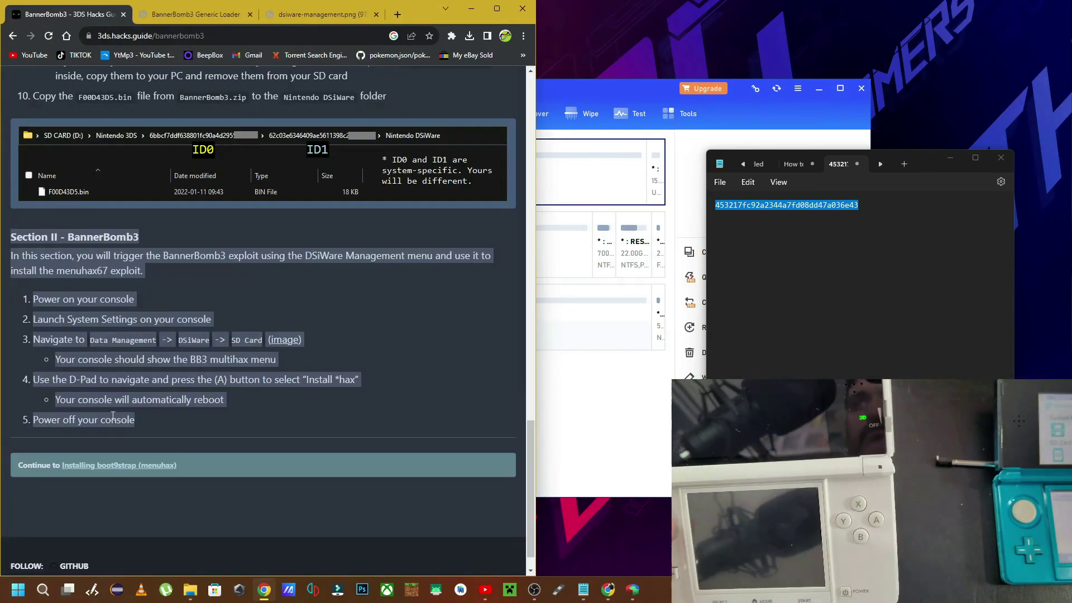
pyautogui.click(119, 465)
pyautogui.scroll(5, 199, 427)
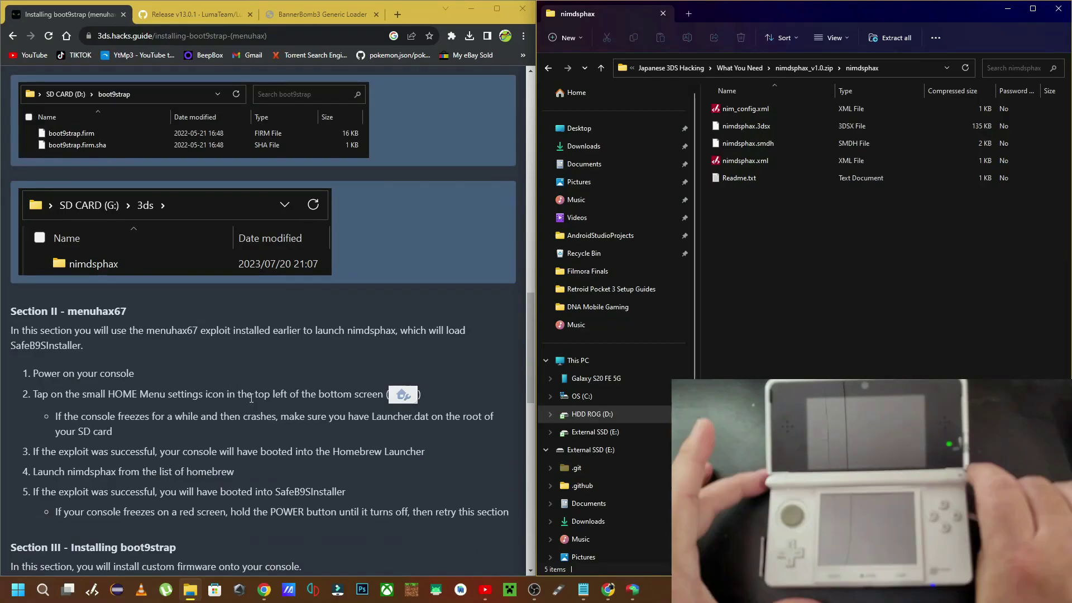
# Read Section II - menuhax67 and Section III - Installing boot9strap, highlighting nimdsphax in the launch step.
pyautogui.doubleClick(92, 471)
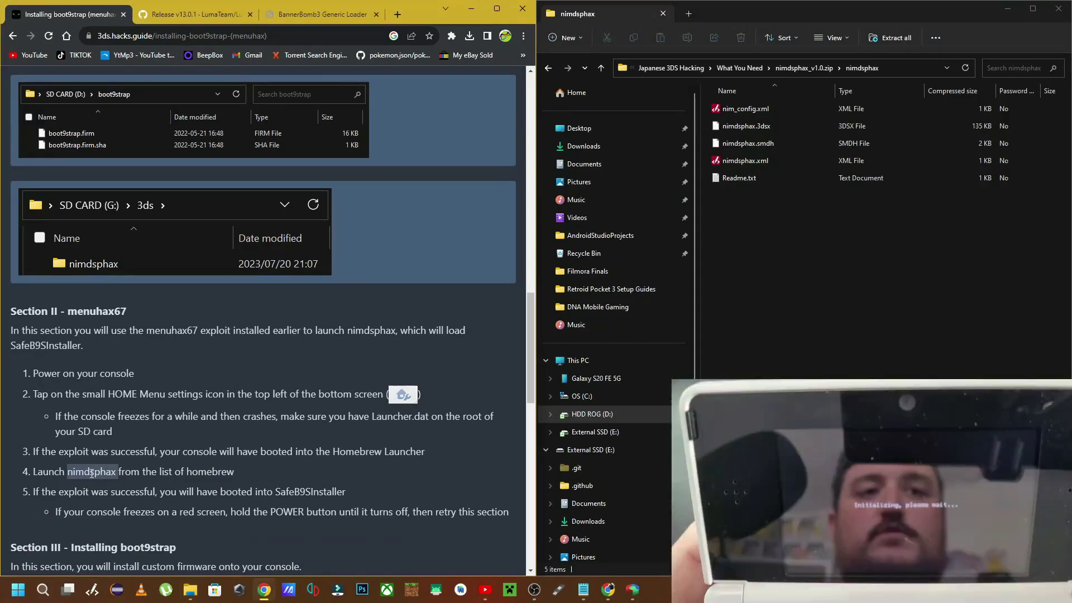
pyautogui.scroll(-1, 237, 471)
pyautogui.scroll(-1, 237, 470)
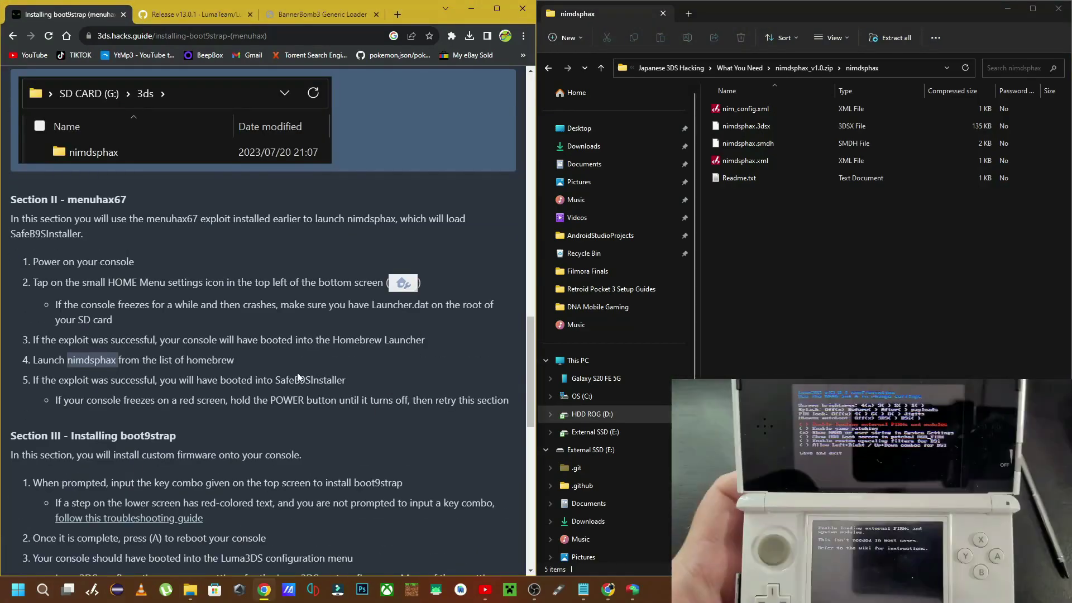
pyautogui.scroll(-3, 261, 484)
pyautogui.scroll(-1, 261, 484)
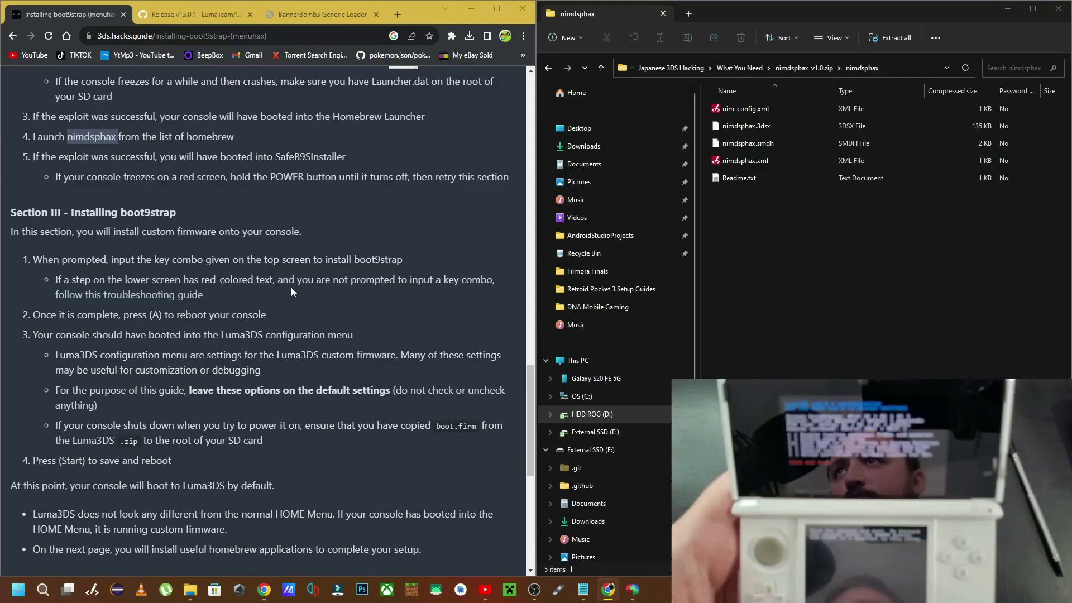
pyautogui.scroll(-2, 290, 287)
pyautogui.scroll(-4, 184, 408)
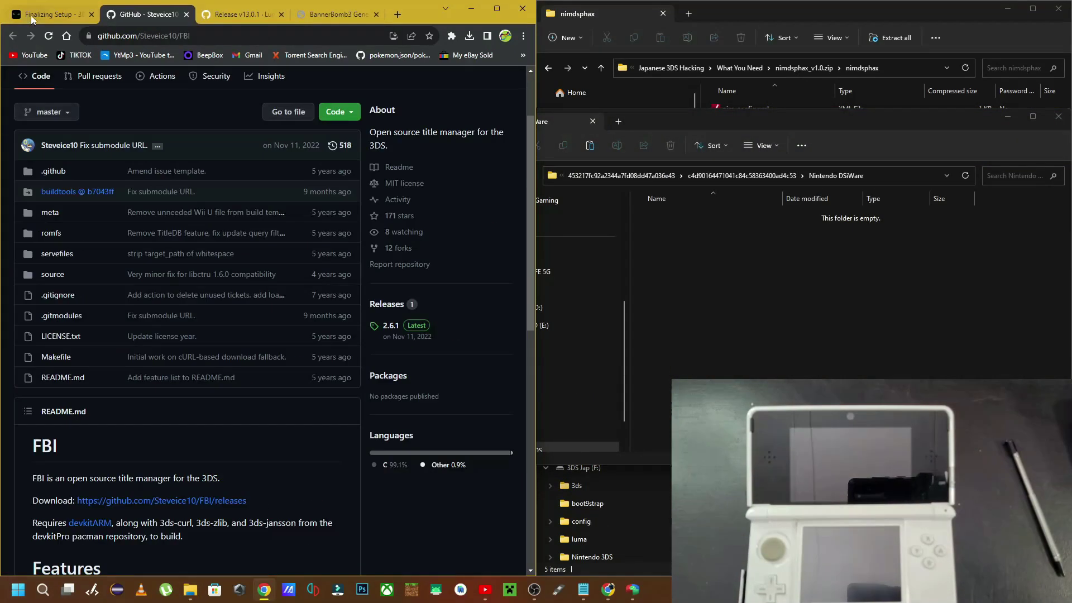
# Return to the Finalizing Setup guide and read the Section V - Setup Script instructions.
pyautogui.click(32, 18)
pyautogui.scroll(-12, 249, 502)
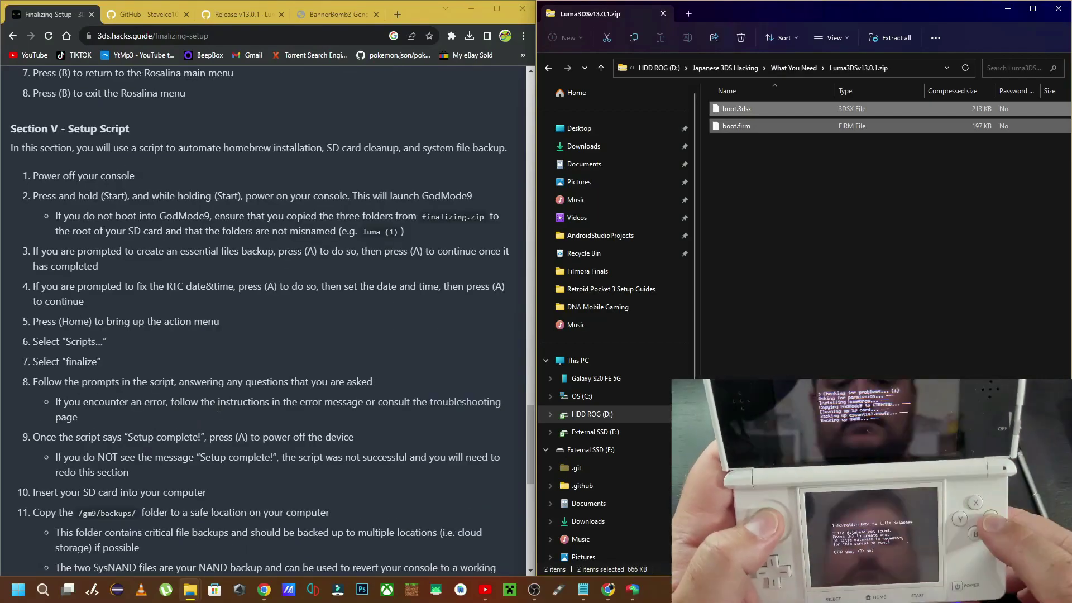
pyautogui.scroll(-1, 259, 431)
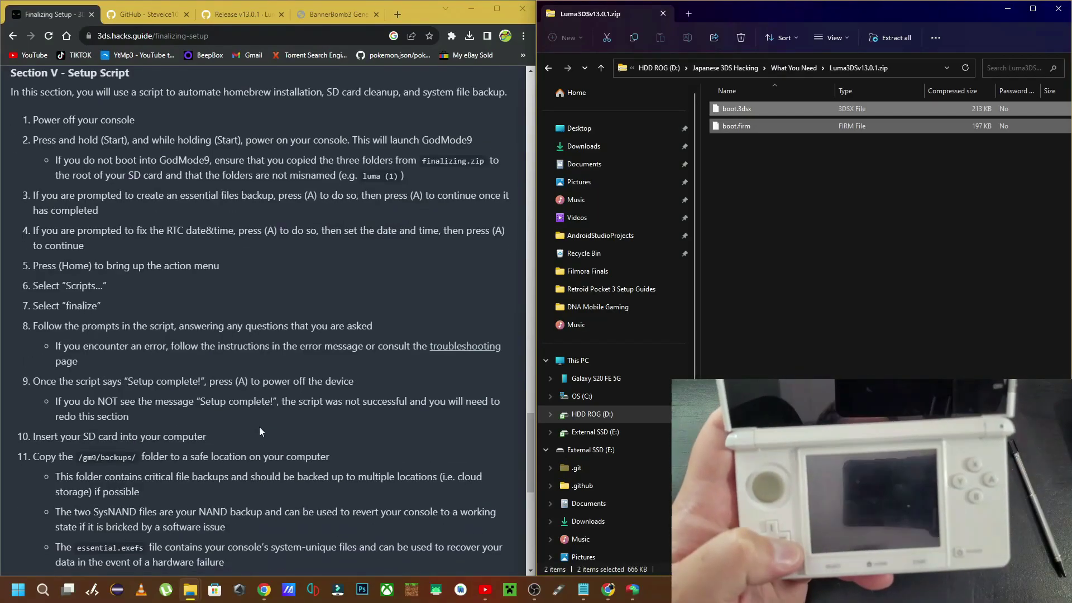